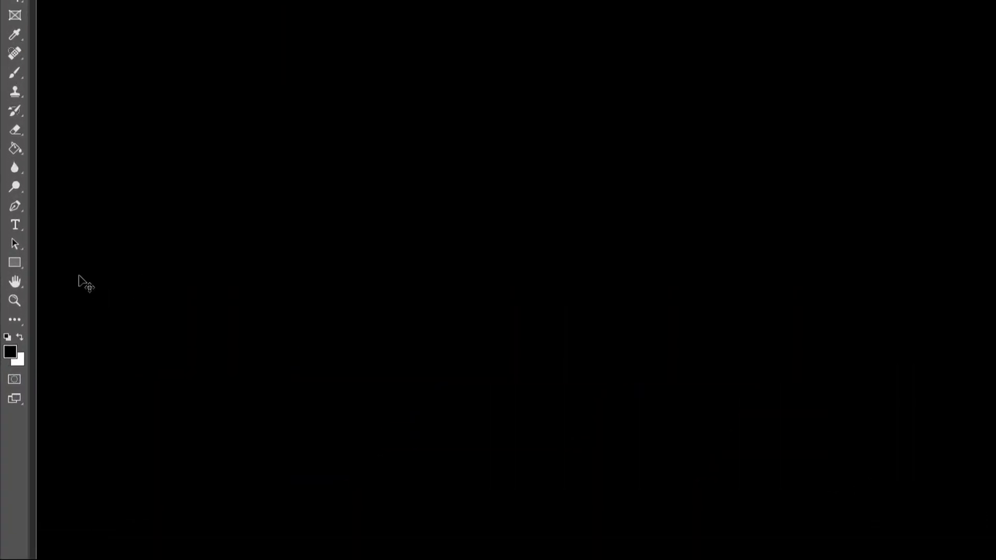
# Draw a 715 × 715 px square with the Rectangle Tool's Create Rectangle dialog
pyautogui.rightClick(19, 265)
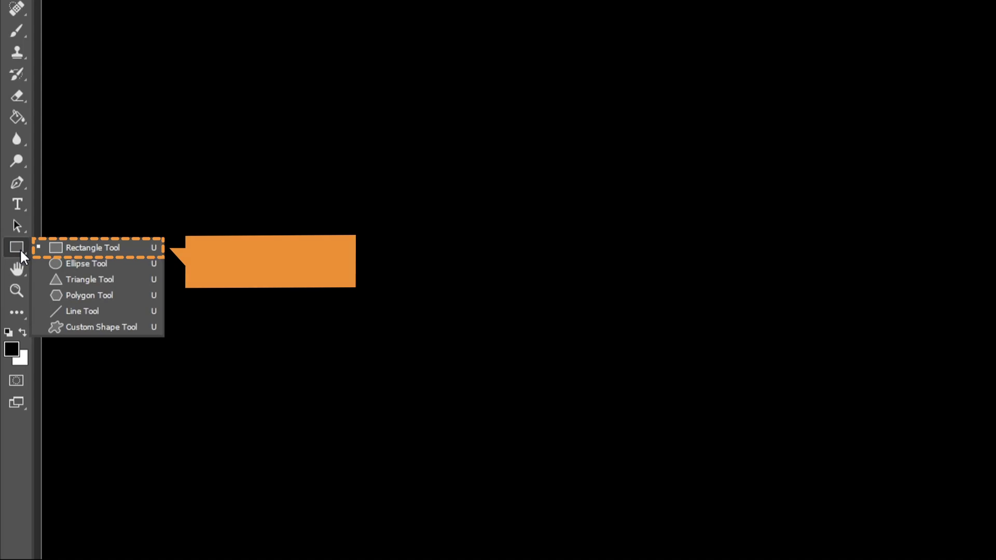
pyautogui.click(73, 247)
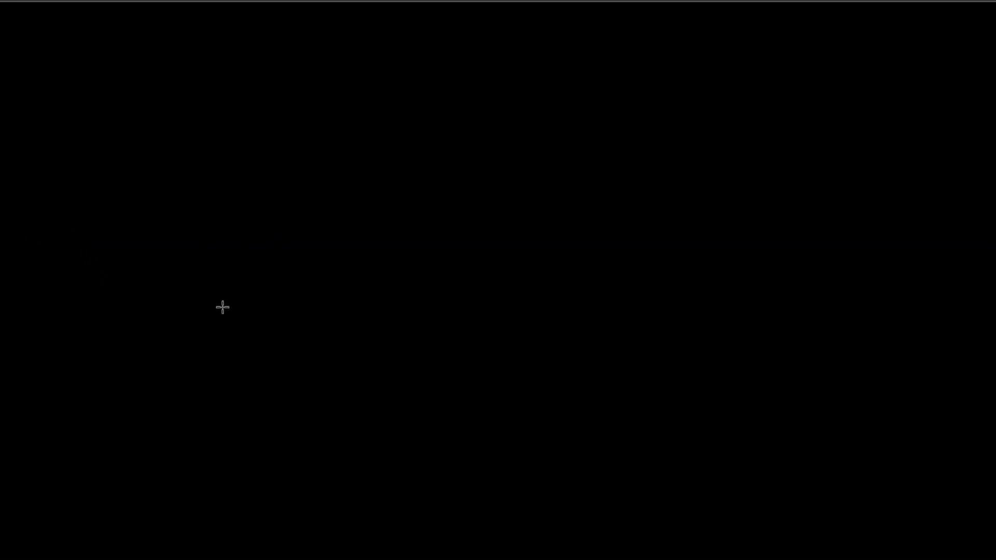
pyautogui.click(394, 301)
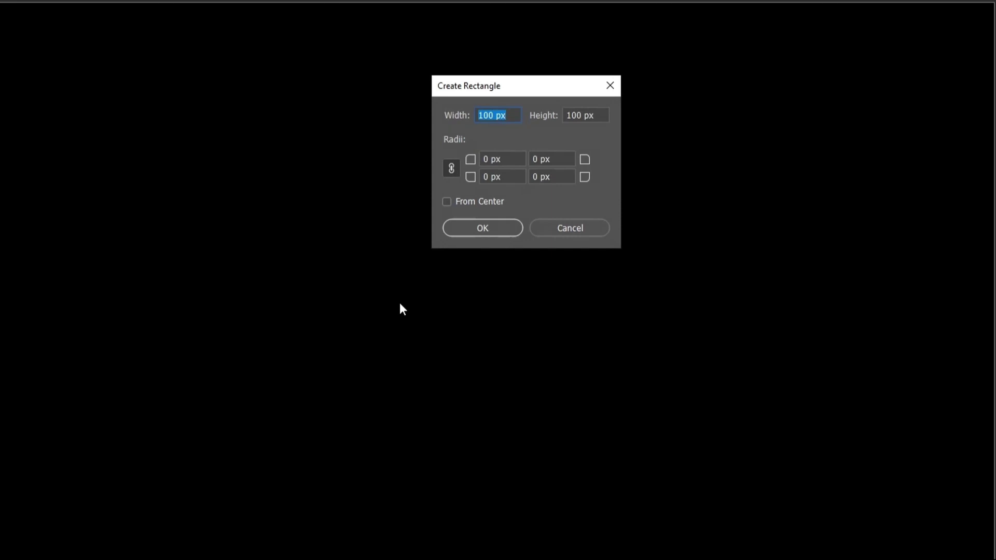
pyautogui.write('715')
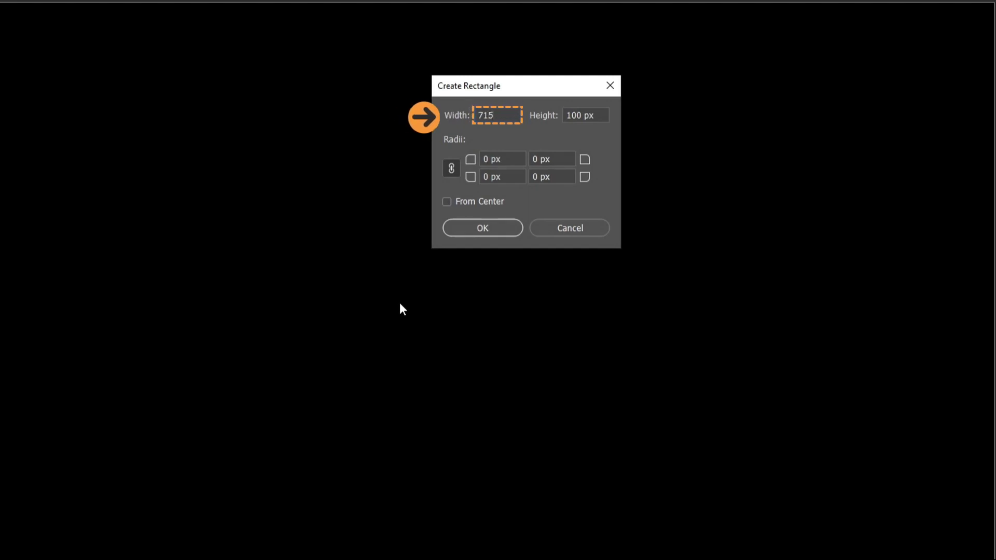
pyautogui.press('Tab')
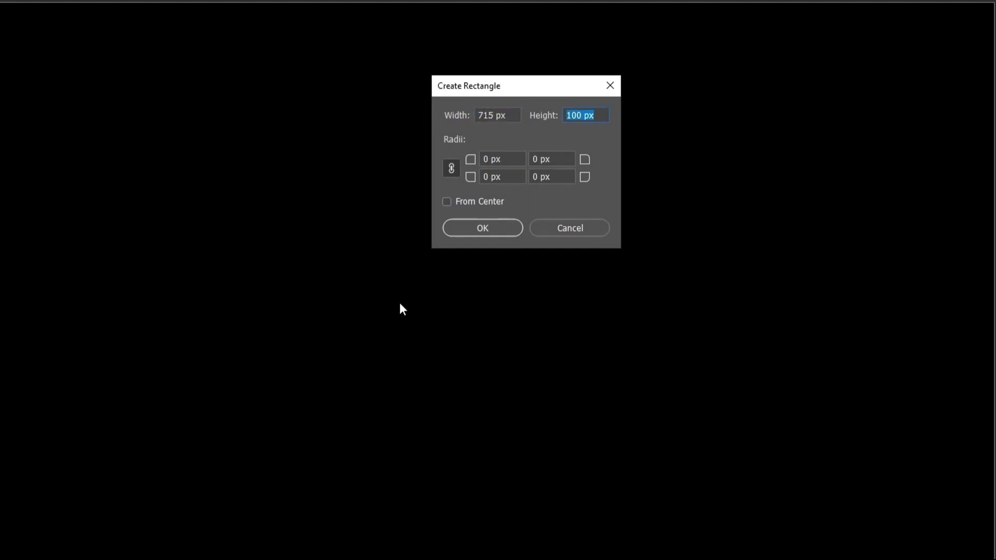
pyautogui.write('715')
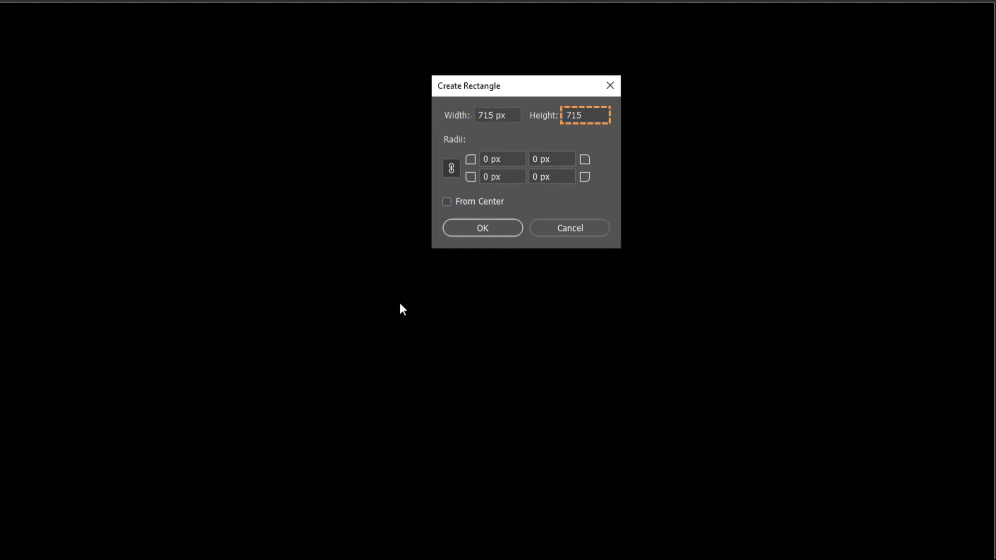
pyautogui.press('Return')
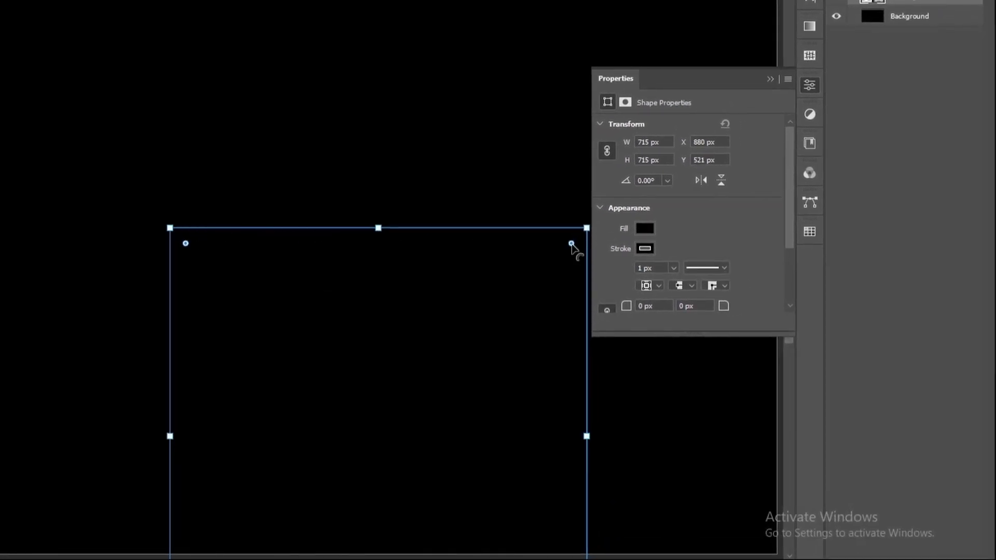
# Set the square's fill to No Color and its 1 px stroke to white
pyautogui.click(645, 229)
pyautogui.click(620, 254)
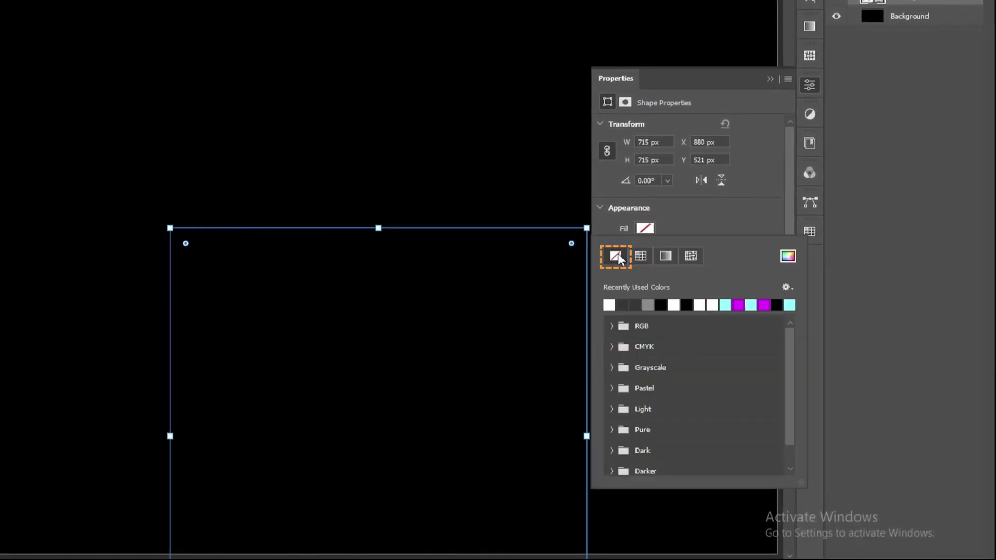
pyautogui.click(643, 229)
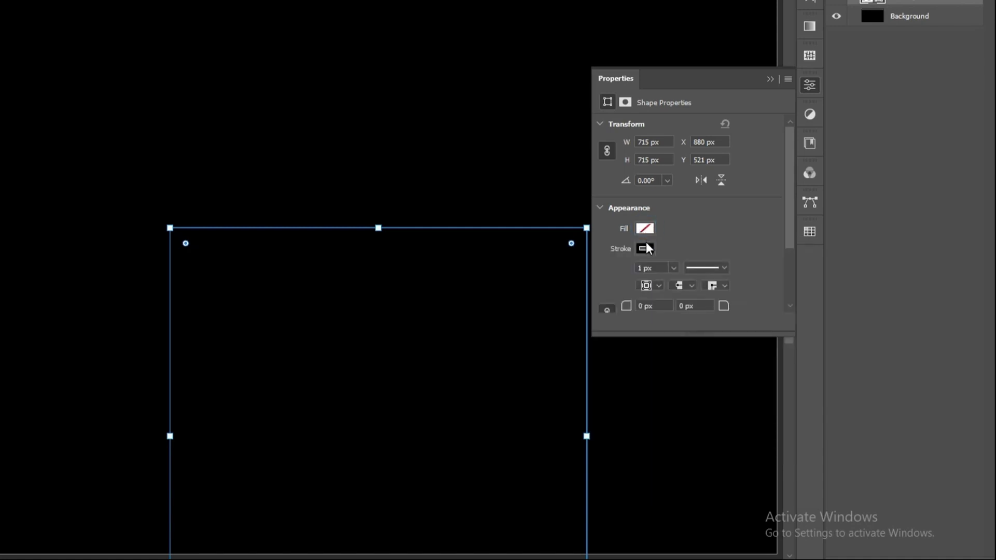
pyautogui.click(645, 249)
pyautogui.click(612, 323)
pyautogui.click(638, 277)
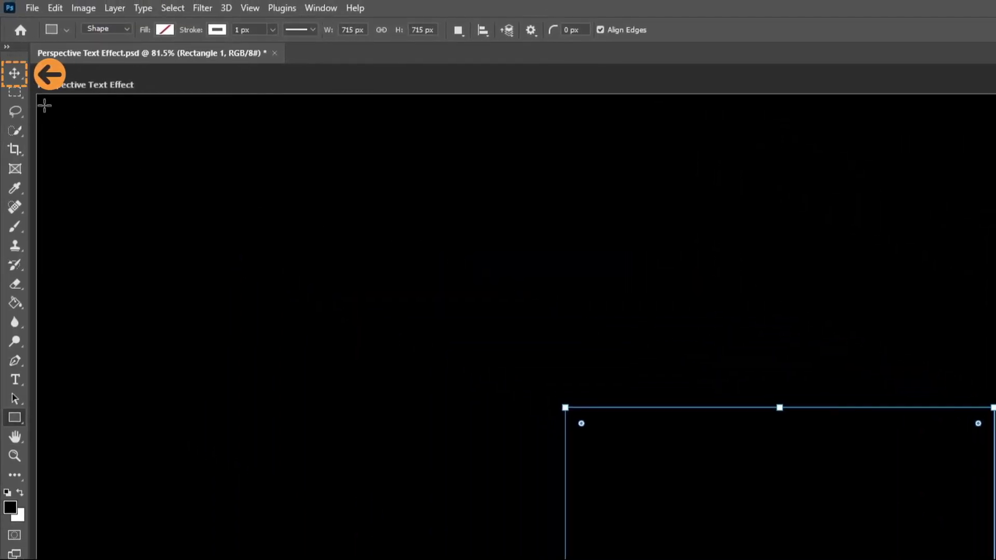
# Align the square outline to the canvas centres, placing it at X 602.5 px, Y 182.5 px
pyautogui.click(15, 73)
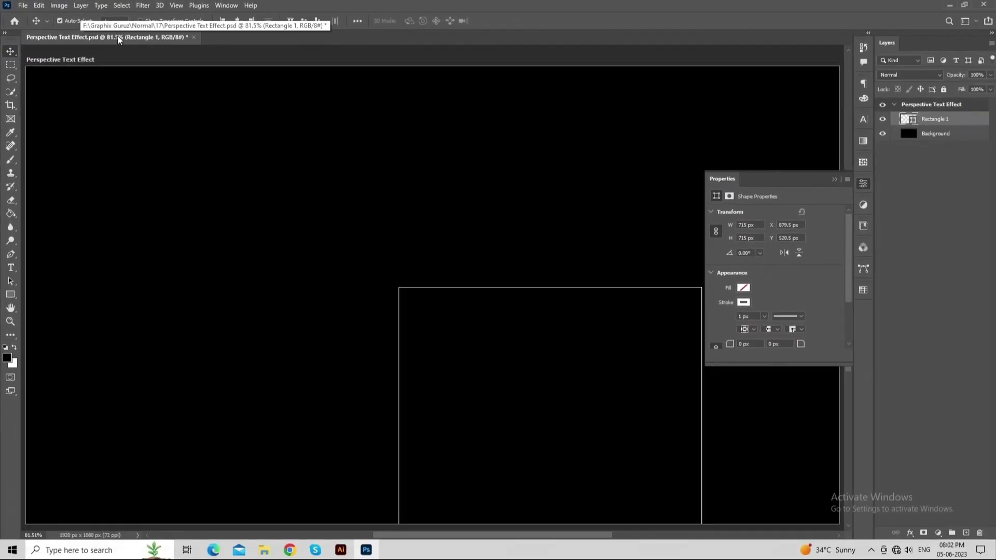
pyautogui.click(237, 21)
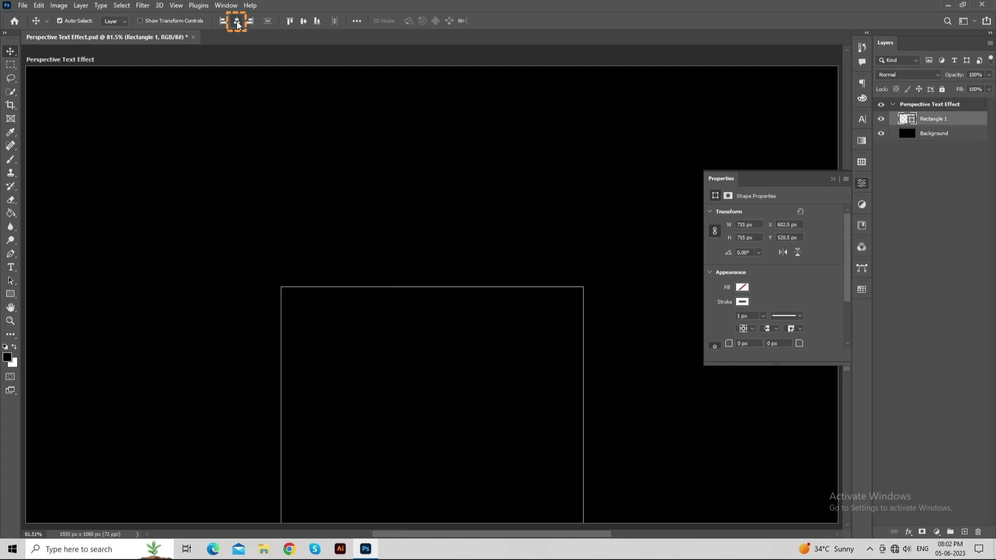
pyautogui.click(304, 21)
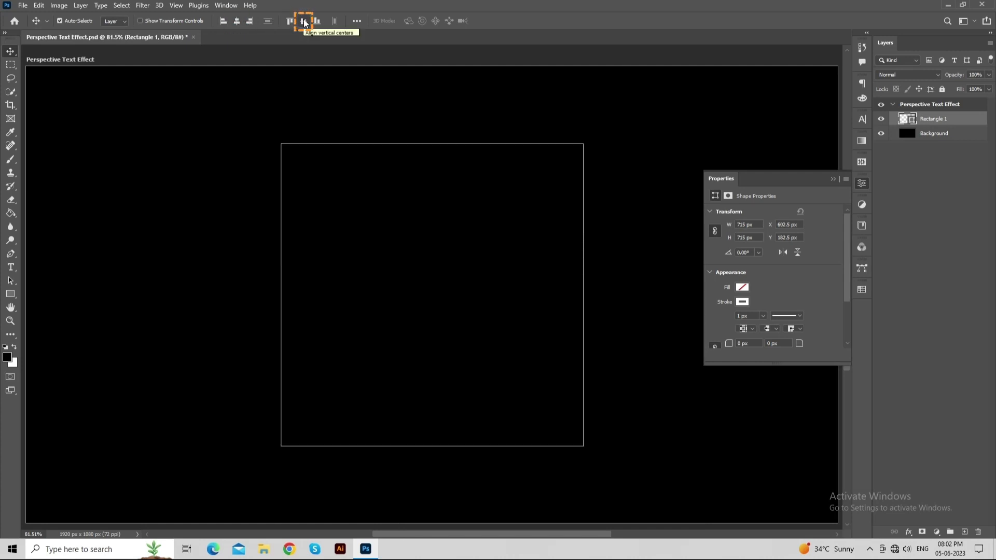
# Duplicate the square, resize the copy to 190 px, and centre it on the canvas
pyautogui.hotkey('ctrl', 'j')
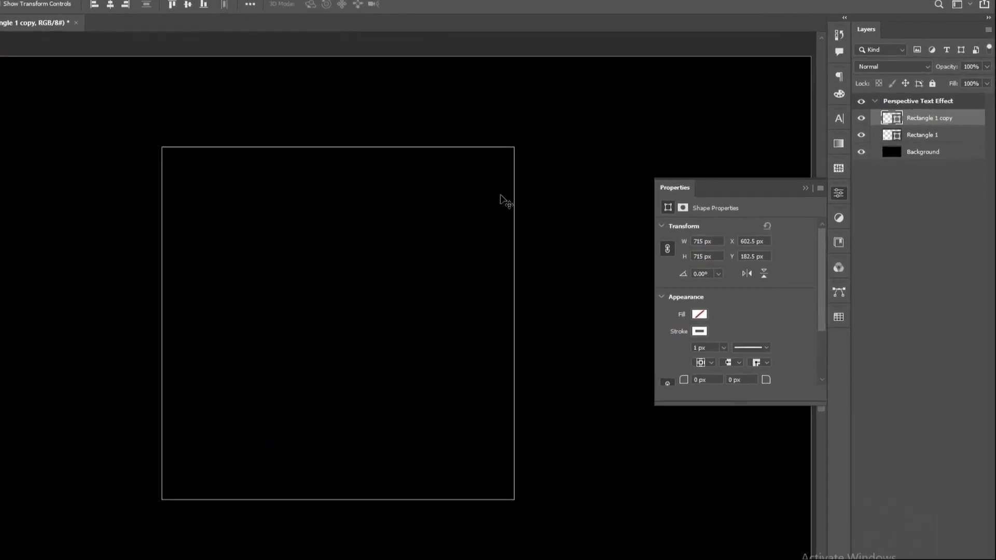
pyautogui.click(669, 252)
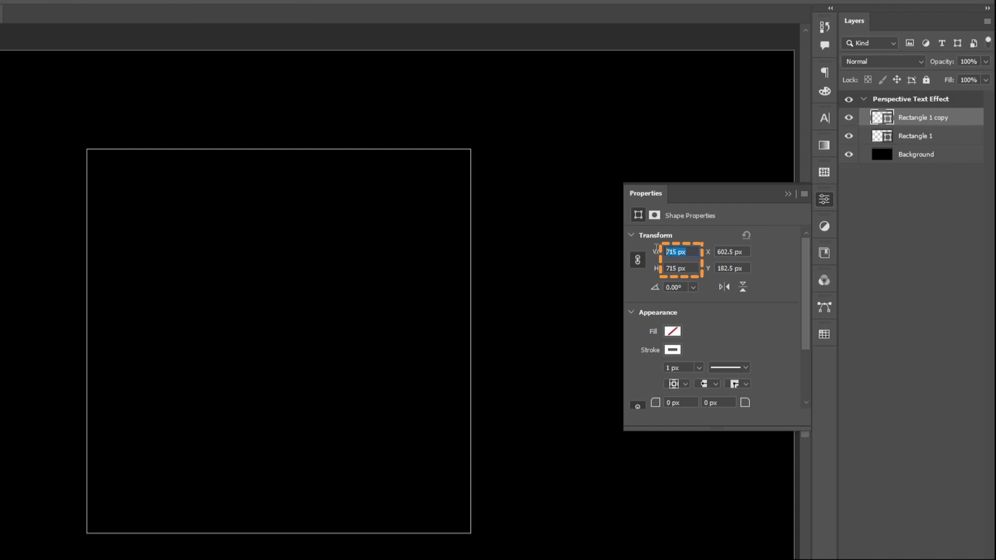
pyautogui.write('190')
pyautogui.press('Return')
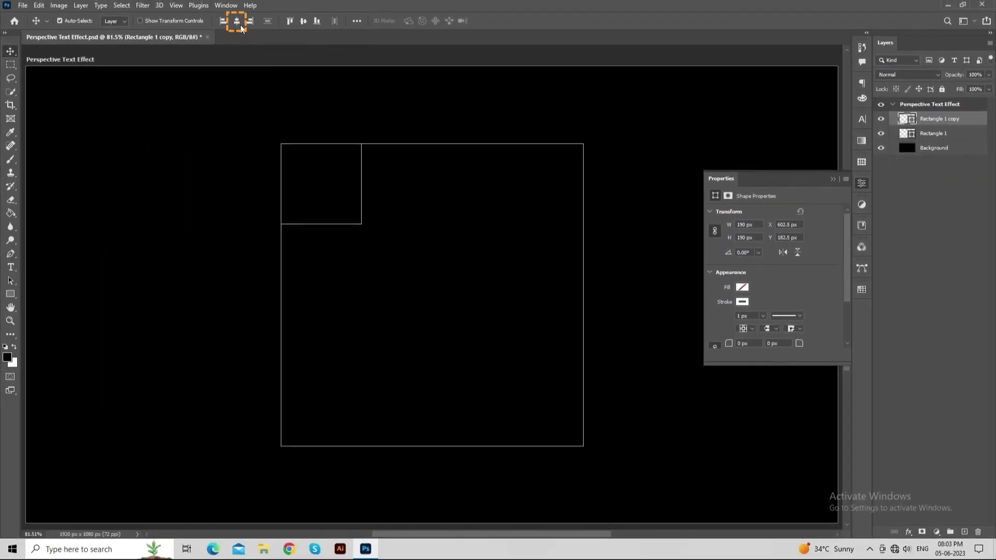
pyautogui.click(237, 21)
pyautogui.click(304, 22)
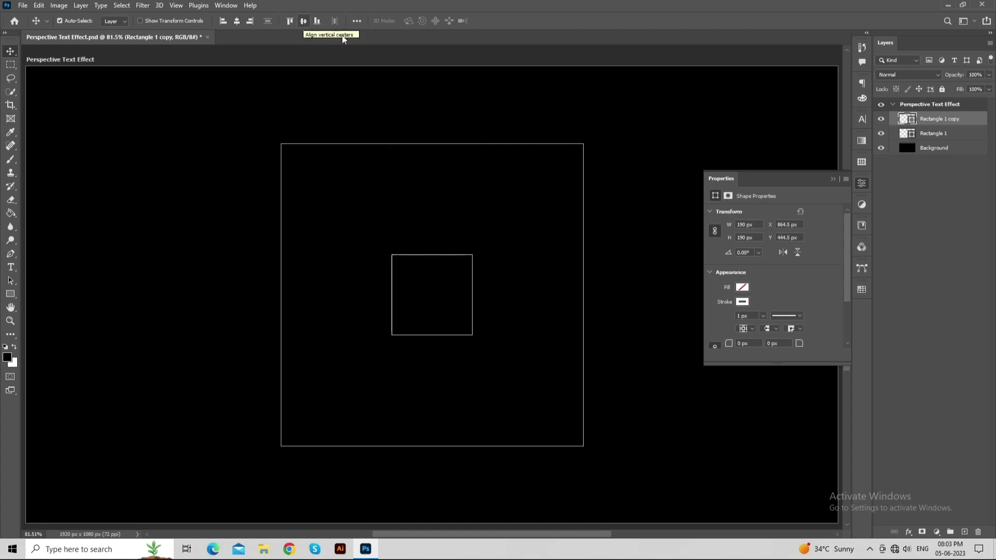
# Collapse the Properties panel and choose the Horizontal Type Tool
pyautogui.click(831, 180)
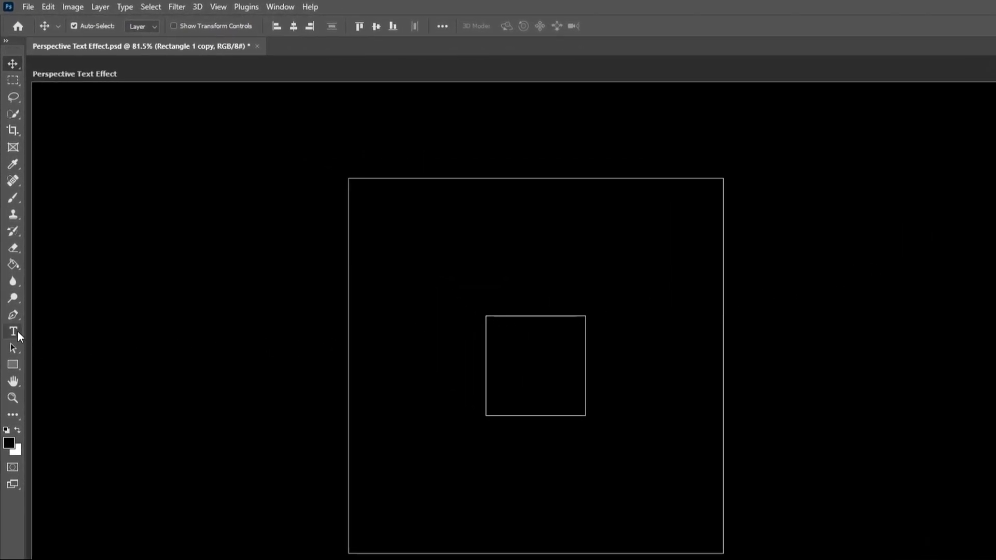
pyautogui.click(18, 332)
pyautogui.click(58, 328)
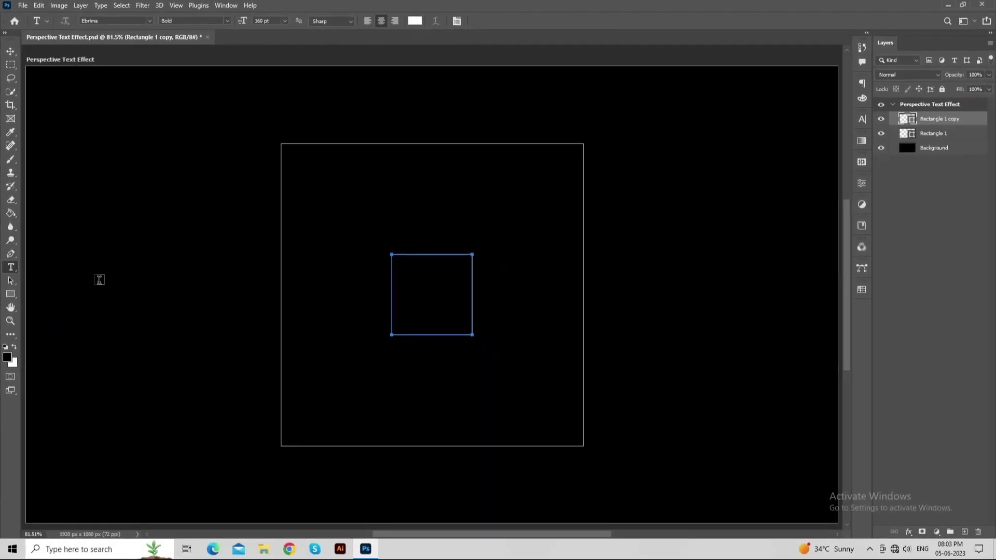
# Type GRAPHIX and move it to the large square's bottom edge
pyautogui.click(357, 405)
pyautogui.write('GRAPHIX')
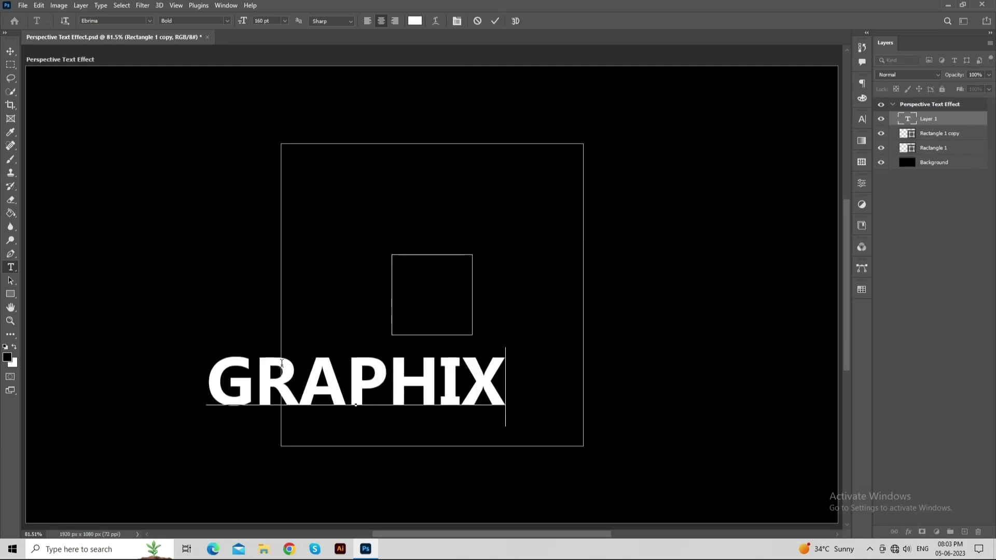
pyautogui.click(12, 53)
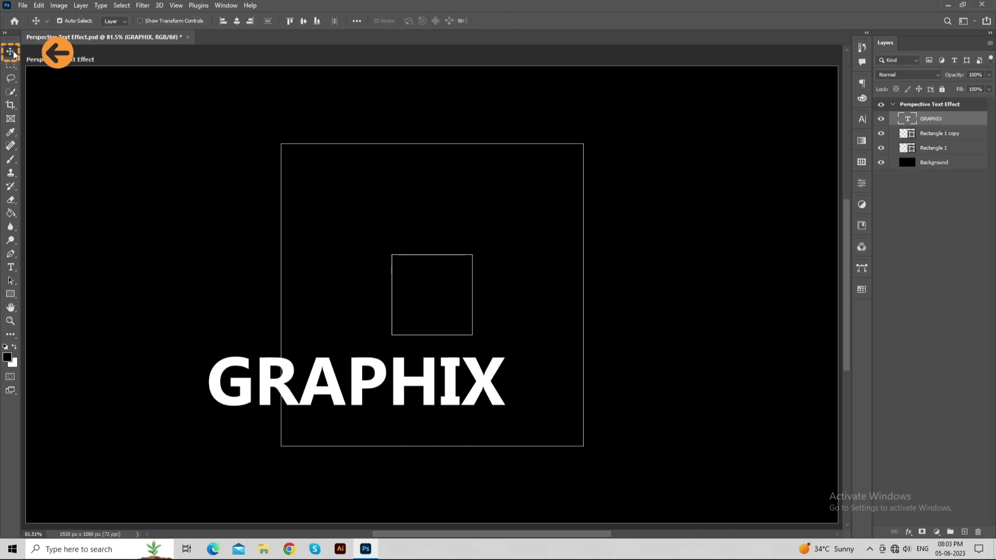
pyautogui.moveTo(323, 362); pyautogui.dragTo(404, 412)
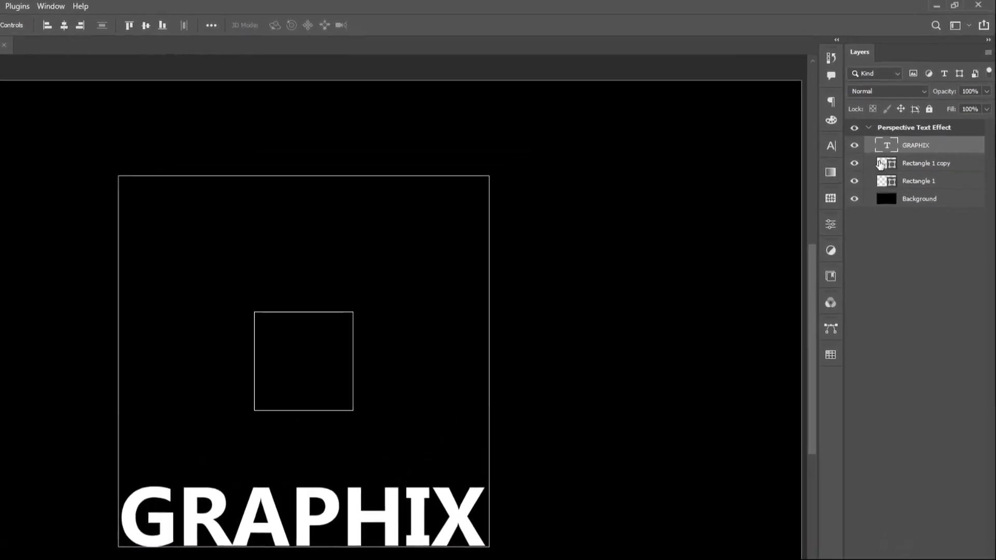
# Convert GRAPHIX to a smart object and stack copies upward into four rows
pyautogui.rightClick(911, 149)
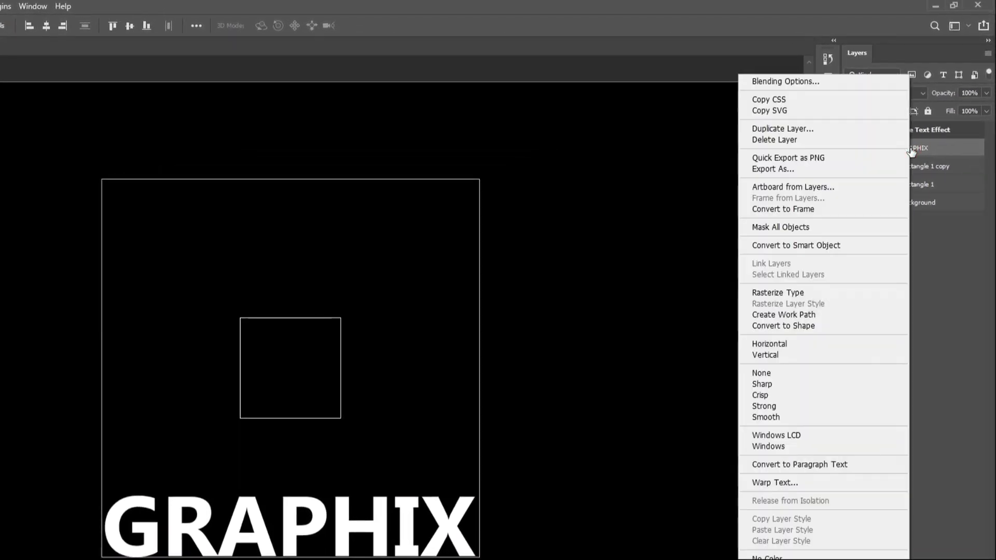
pyautogui.click(821, 243)
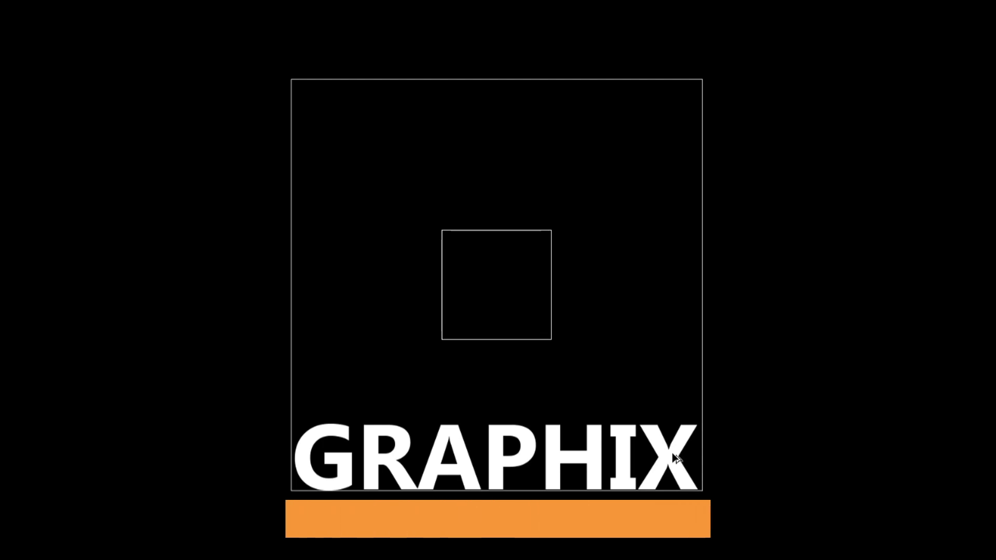
pyautogui.moveTo(673, 454); pyautogui.dragTo(665, 263)
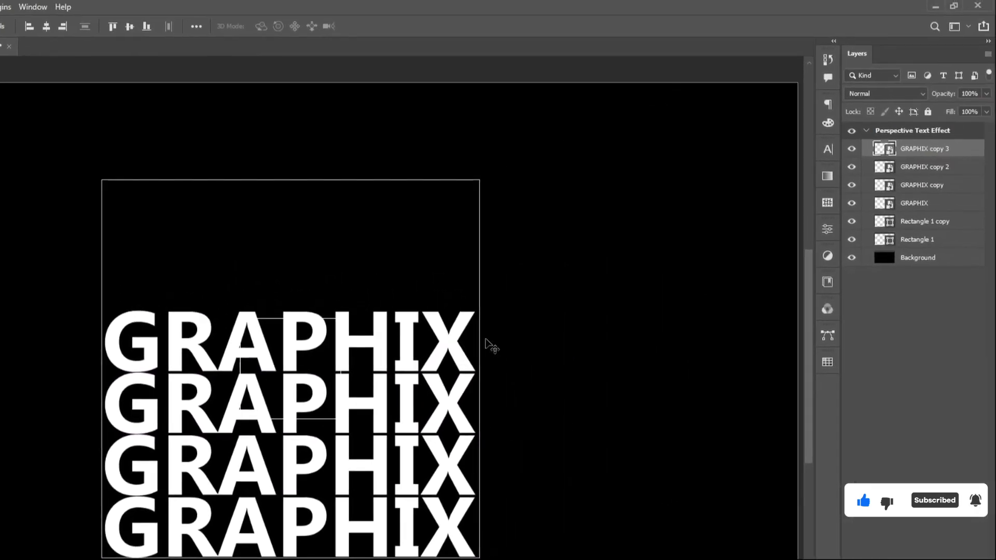
# Merge the four selected GRAPHIX layers into a single smart object
pyautogui.keyDown('shift'); pyautogui.click(924, 204); pyautogui.keyUp('shift')
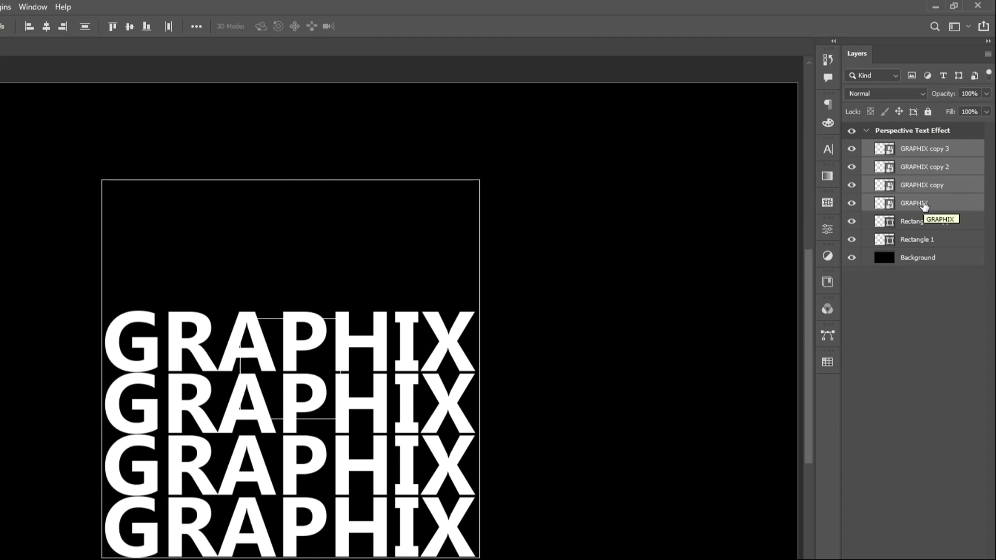
pyautogui.rightClick(925, 206)
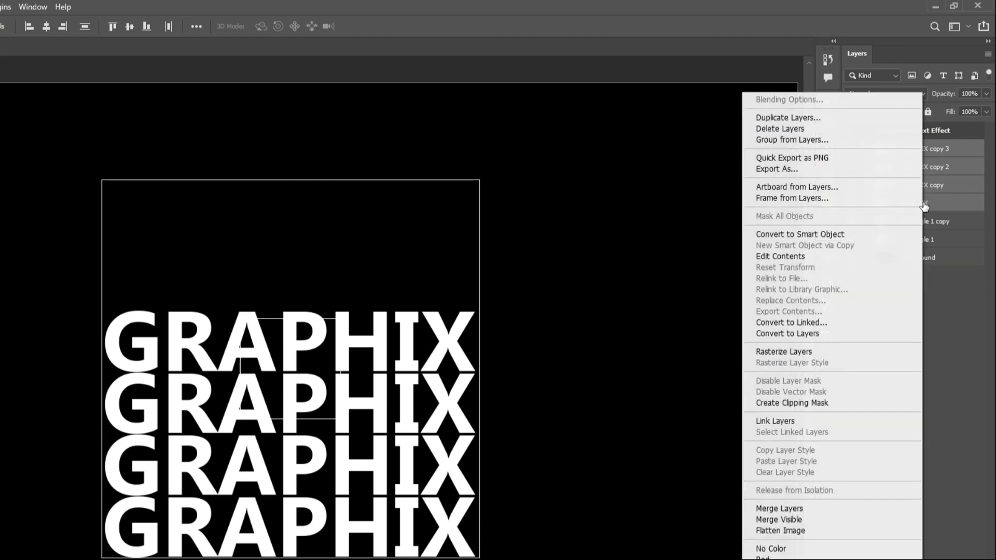
pyautogui.click(855, 235)
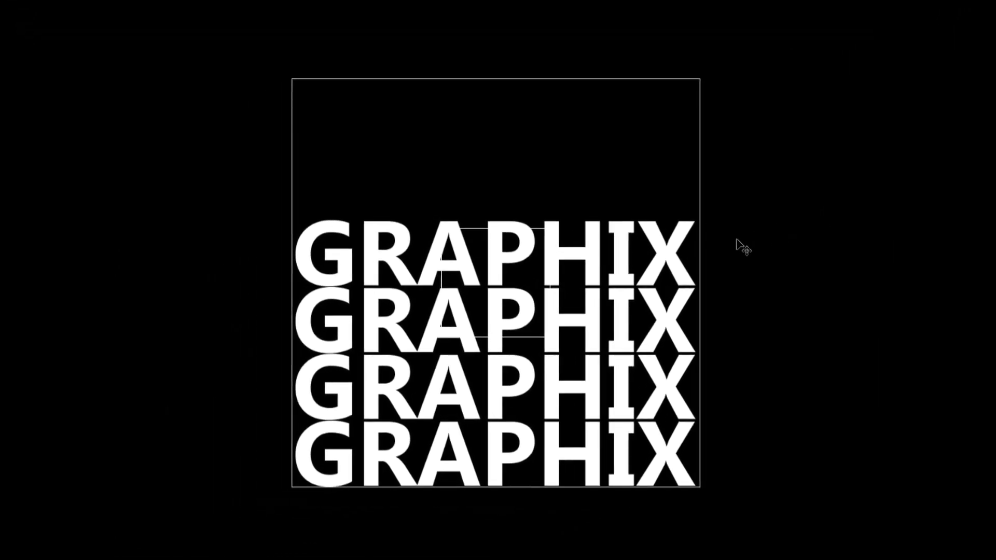
# Squash the GRAPHIX block downward and apply perspective narrowing it toward the inner square
pyautogui.hotkey('ctrl', 't')
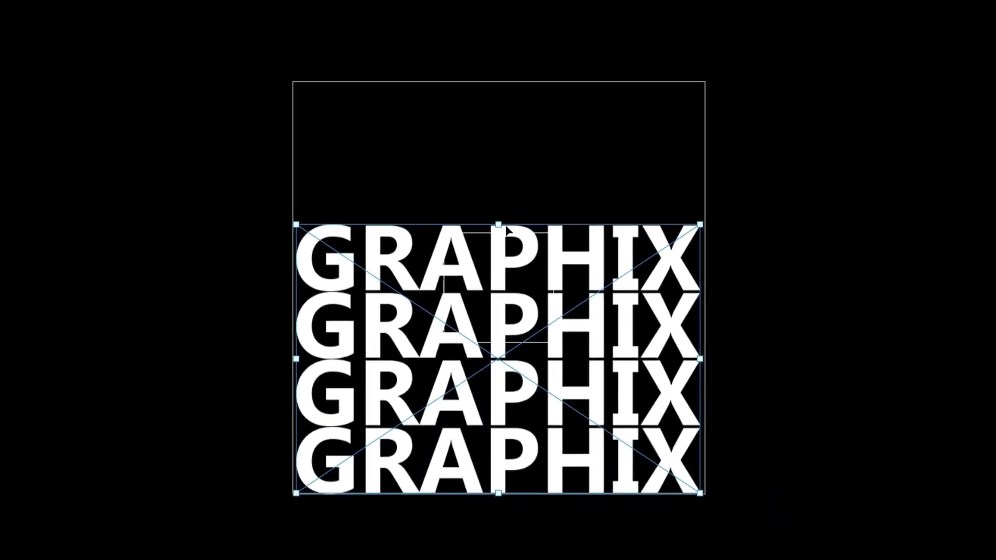
pyautogui.moveTo(500, 224); pyautogui.dragTo(517, 349)
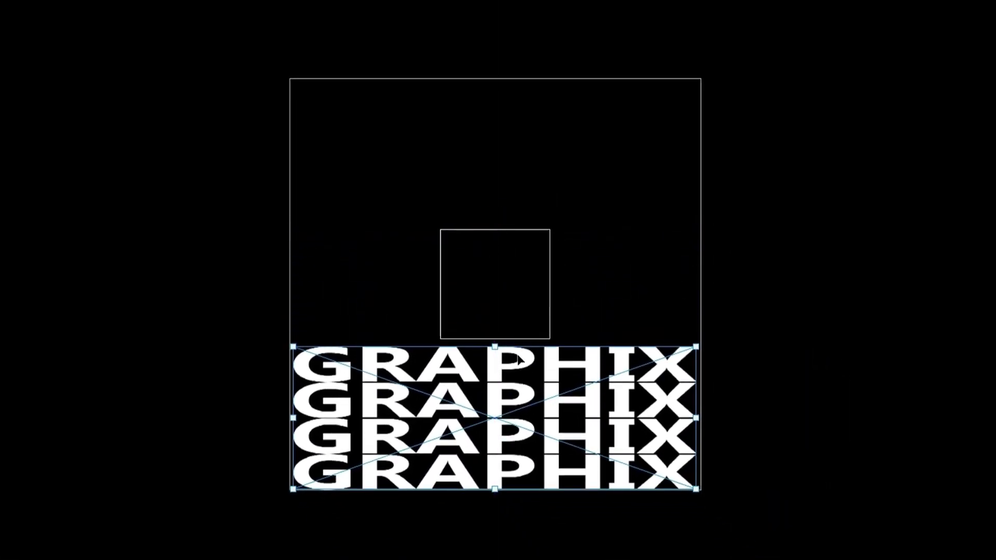
pyautogui.rightClick(514, 372)
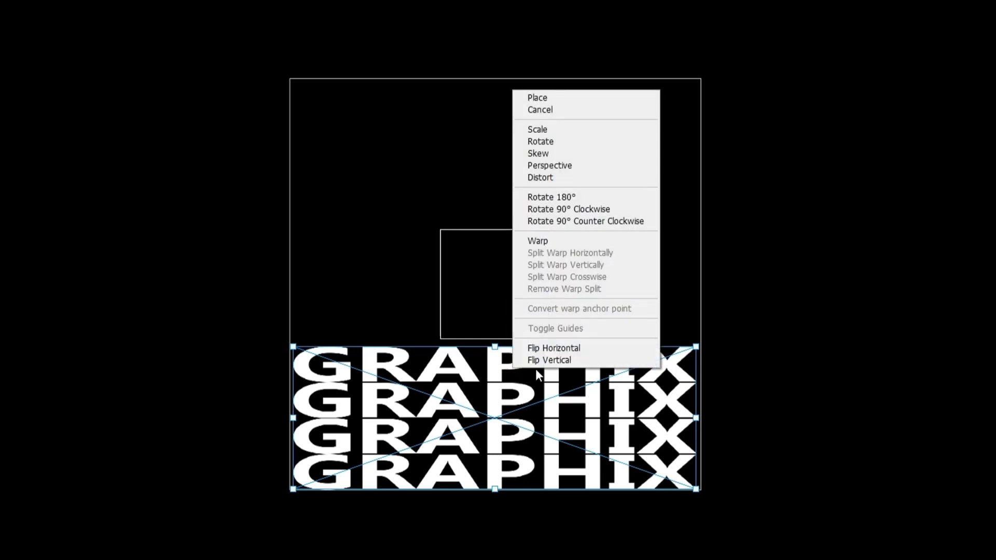
pyautogui.click(565, 154)
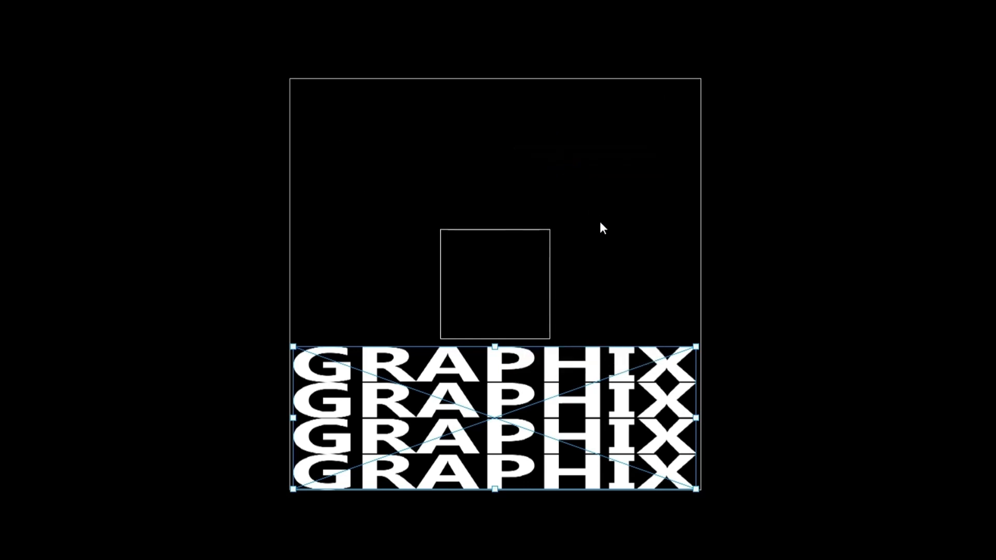
pyautogui.moveTo(696, 347); pyautogui.dragTo(546, 352)
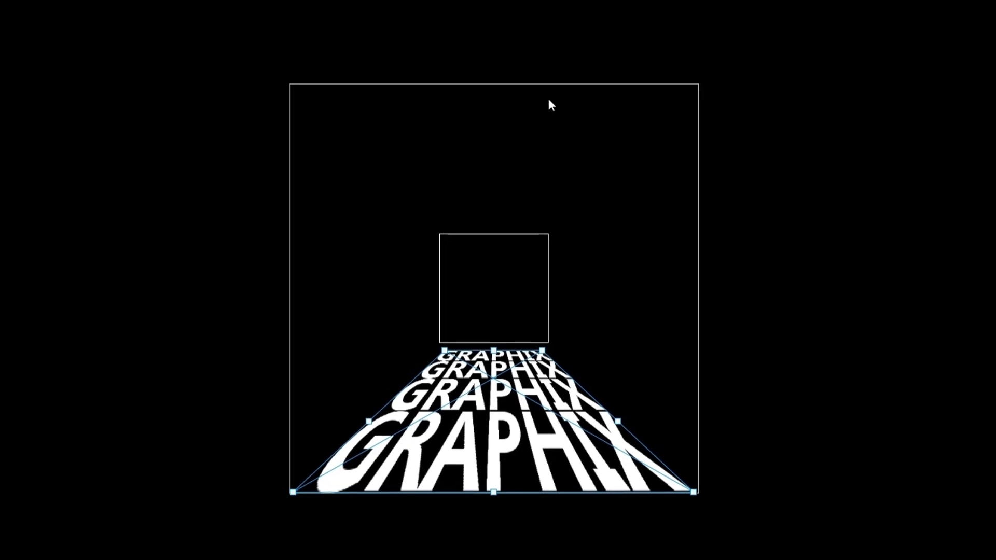
pyautogui.click(570, 26)
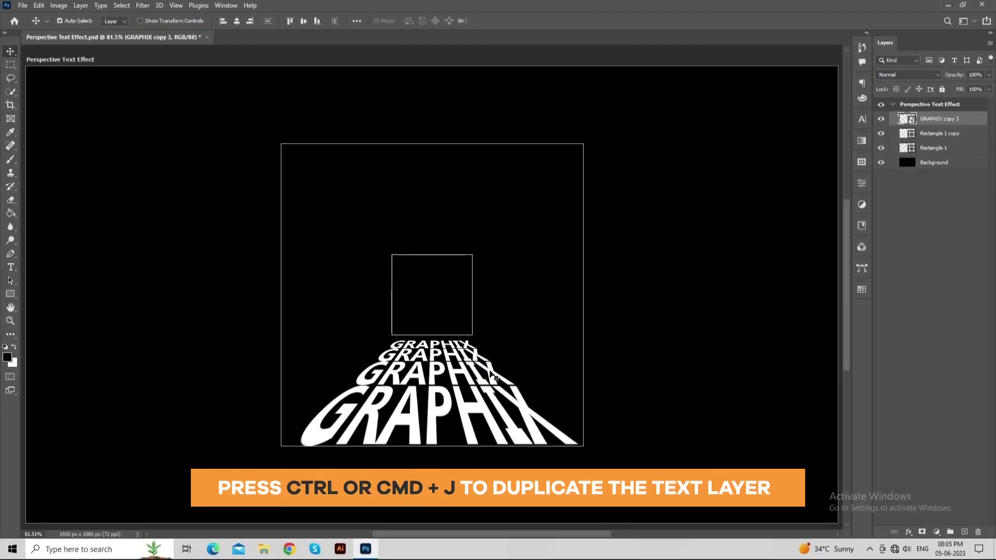
# Copy the floor, rotate it 90° clockwise into the left wall, then duplicate that wall
pyautogui.hotkey('ctrl', 'j')
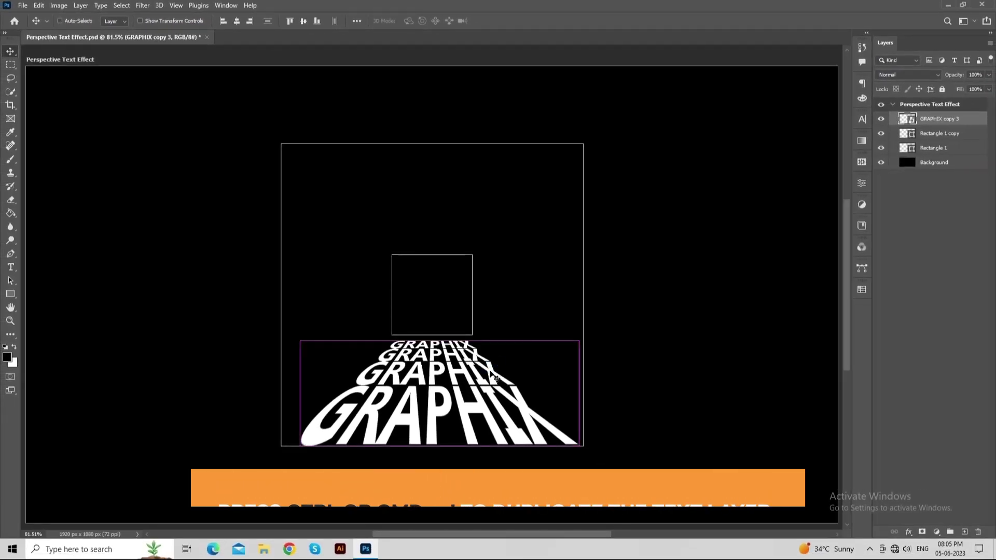
pyautogui.hotkey('ctrl', 't')
pyautogui.rightClick(490, 373)
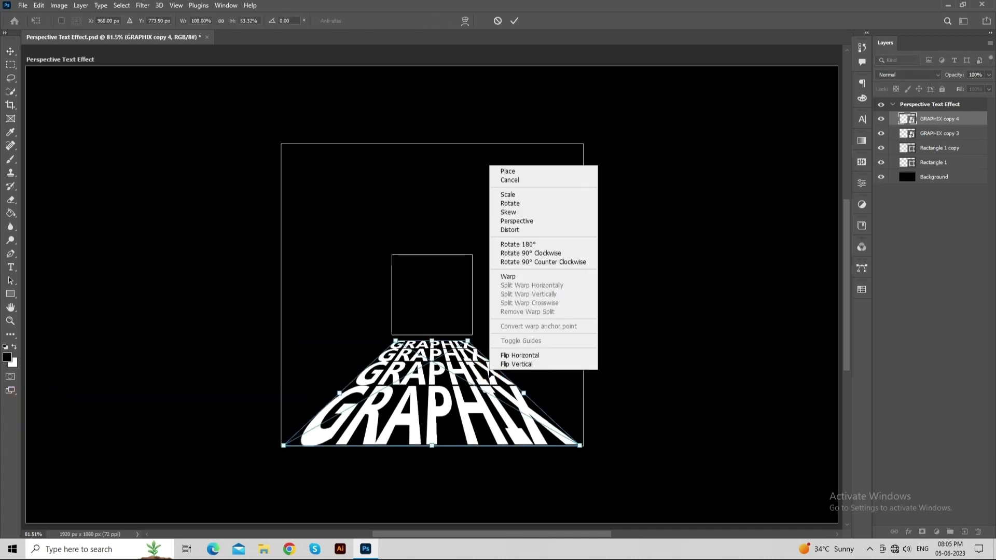
pyautogui.click(509, 254)
pyautogui.moveTo(425, 304); pyautogui.dragTo(327, 208)
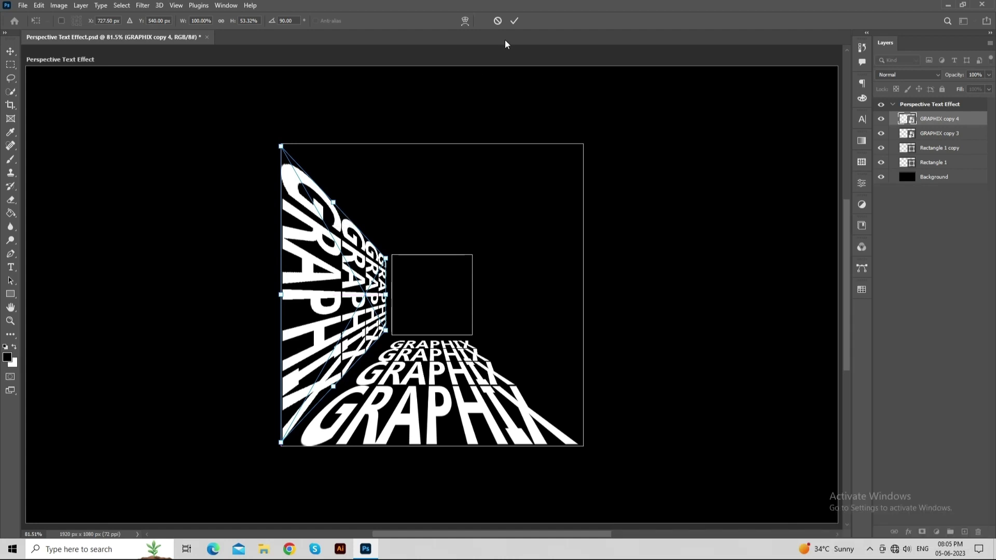
pyautogui.click(514, 20)
pyautogui.hotkey('ctrl', 'j')
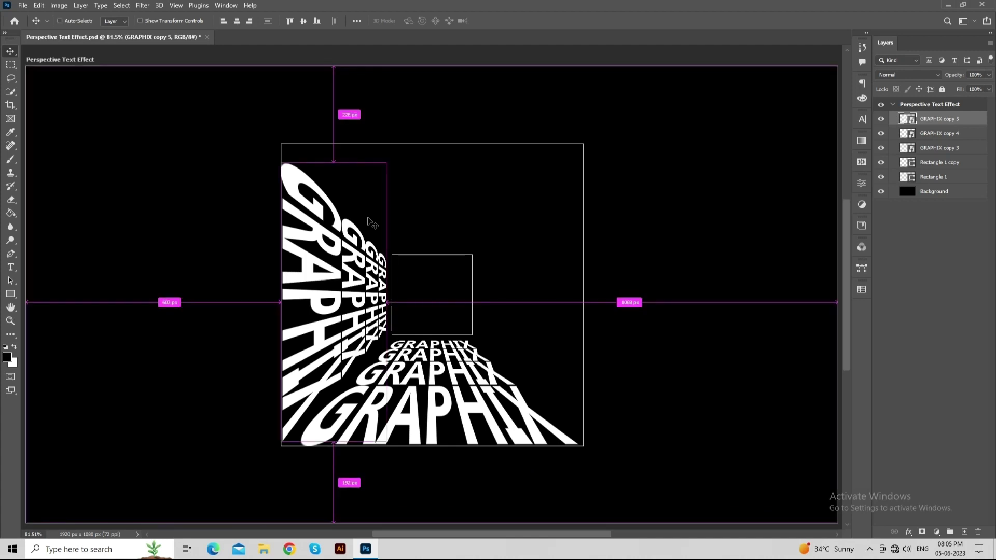
# Flip GRAPHIX copy 5 horizontally into the right wall, then duplicate the floor as GRAPHIX copy 6
pyautogui.hotkey('ctrl', 't')
pyautogui.rightClick(354, 245)
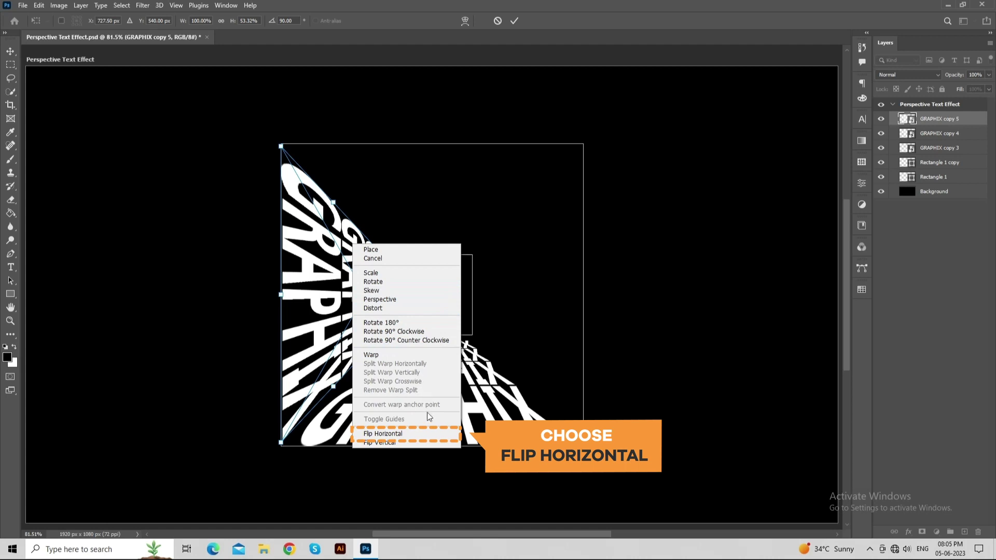
pyautogui.click(431, 433)
pyautogui.moveTo(380, 366); pyautogui.dragTo(572, 365)
pyautogui.click(514, 21)
pyautogui.click(482, 407)
pyautogui.hotkey('ctrl', 'j')
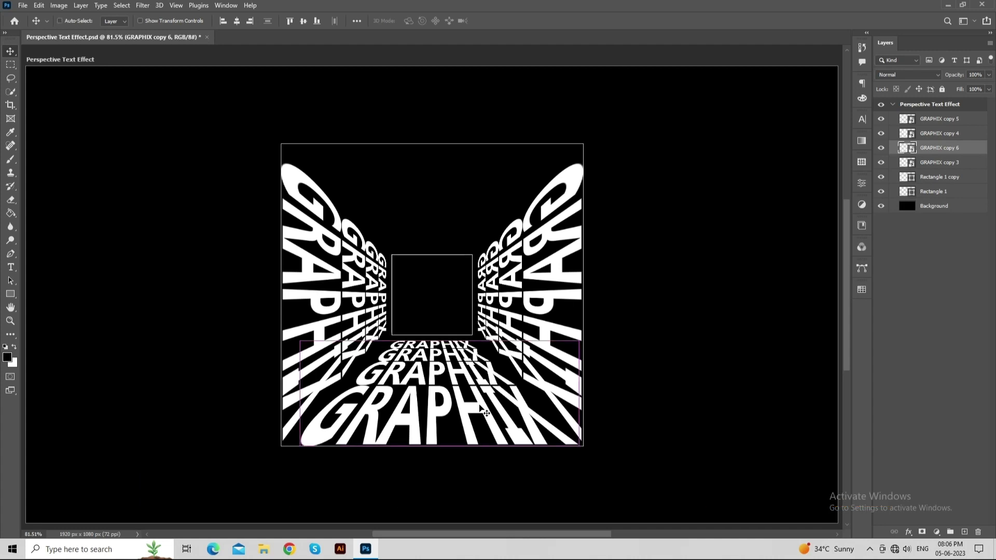
# Flip GRAPHIX copy 6 vertically and move it to the top of the canvas as the ceiling
pyautogui.hotkey('ctrl', 't')
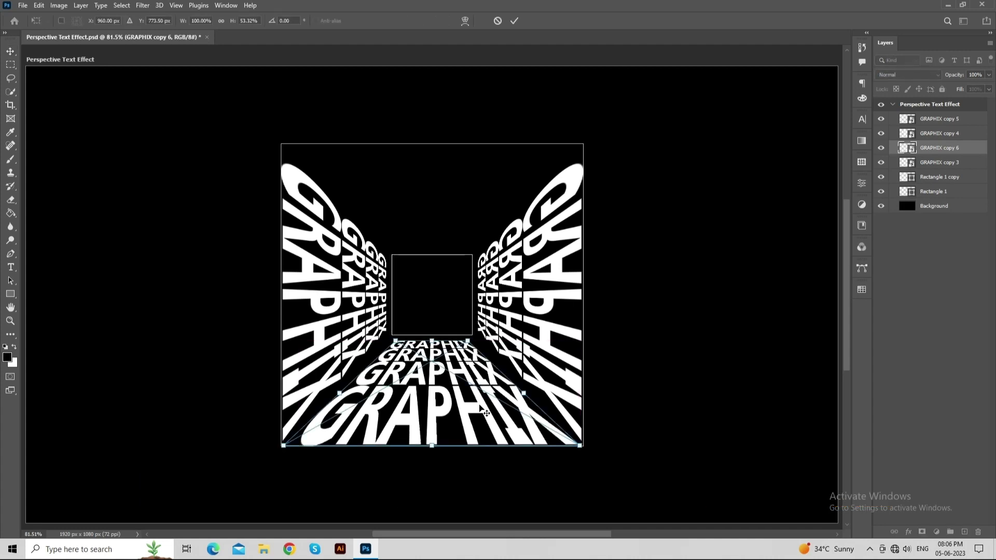
pyautogui.rightClick(480, 199)
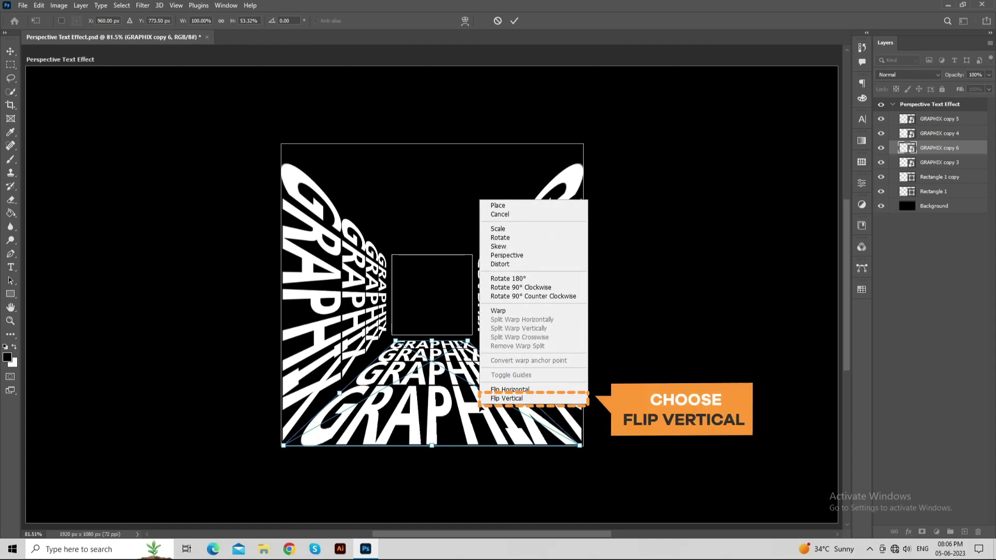
pyautogui.click(494, 399)
pyautogui.moveTo(444, 413); pyautogui.dragTo(460, 213)
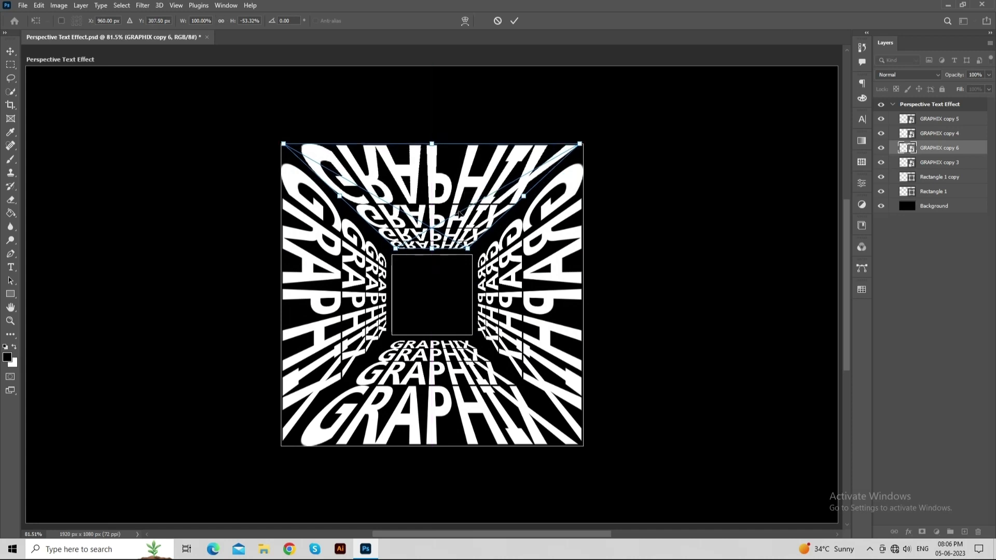
pyautogui.click(514, 20)
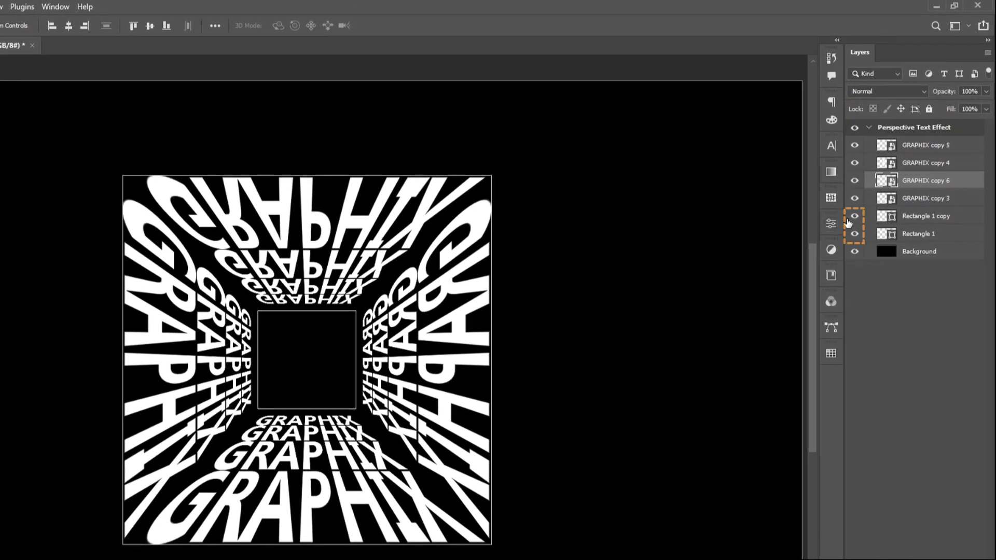
# Hide the Rectangle 1 copy and Rectangle 1 frame layers, then select GRAPHIX copy 3
pyautogui.click(855, 216)
pyautogui.click(854, 234)
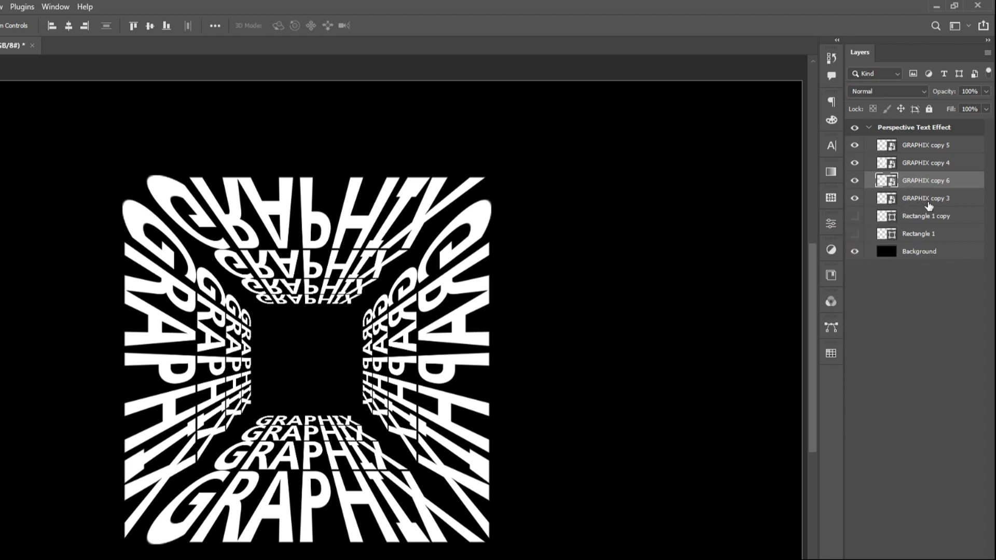
pyautogui.click(955, 202)
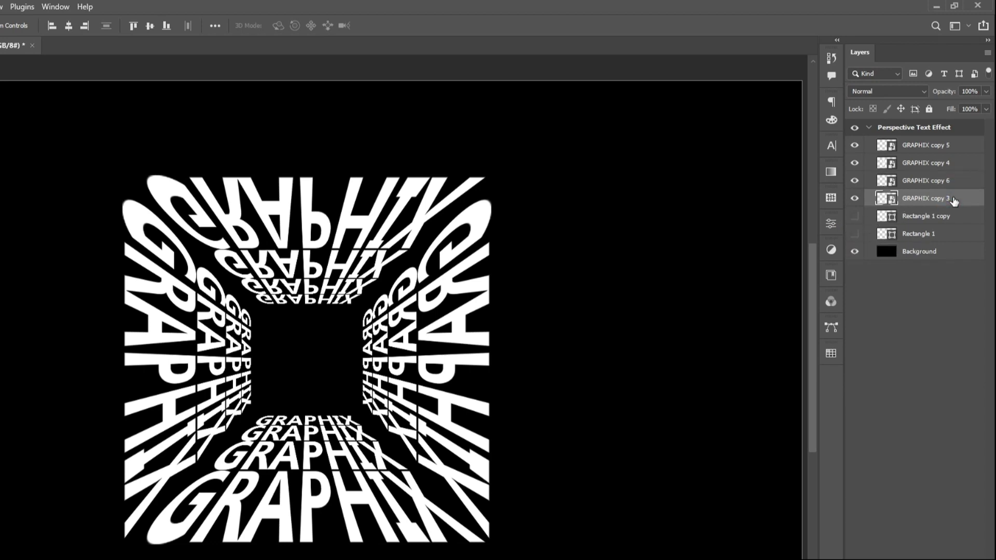
# Give GRAPHIX copy 3 a 90% opacity Gradient Overlay from FFFFFF to 323232 at 90°
pyautogui.doubleClick(960, 201)
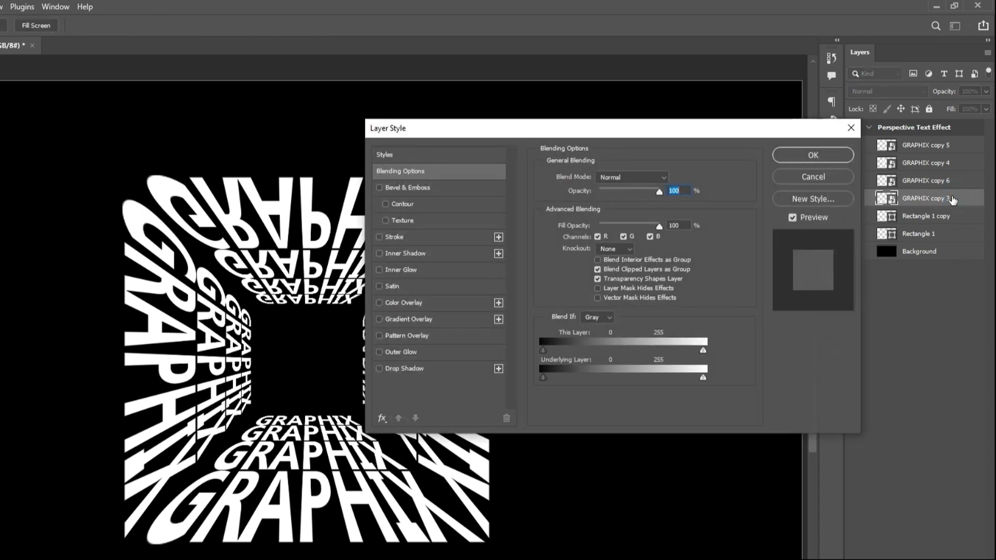
pyautogui.click(441, 320)
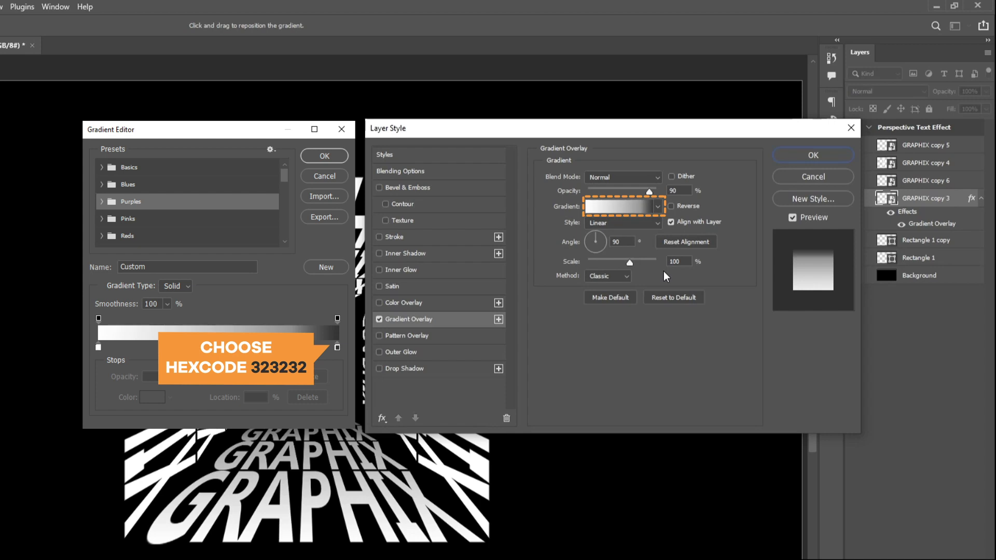
pyautogui.press('Return')
pyautogui.click(816, 152)
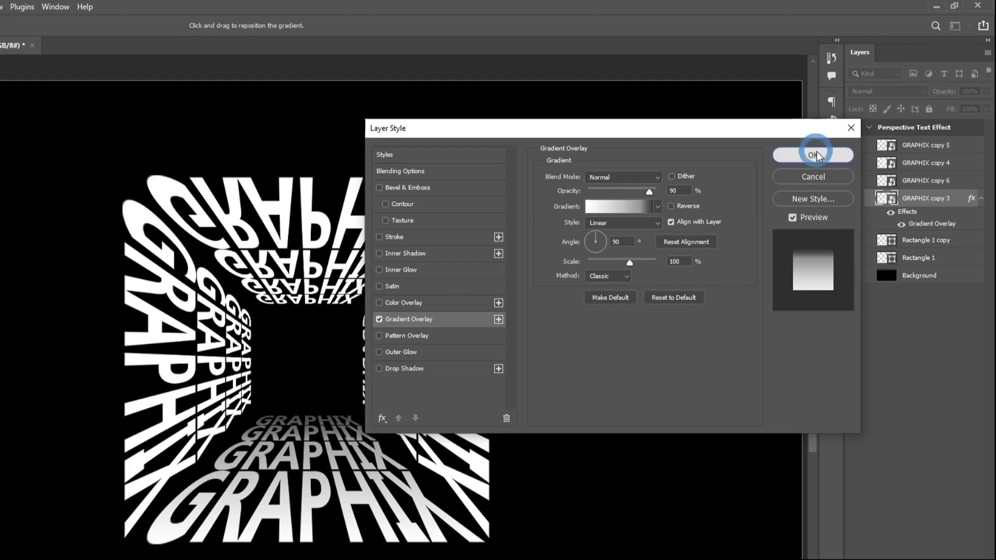
# Add a Gradient Overlay at -90° to the ceiling layer GRAPHIX copy 6
pyautogui.click(962, 184)
pyautogui.doubleClick(962, 185)
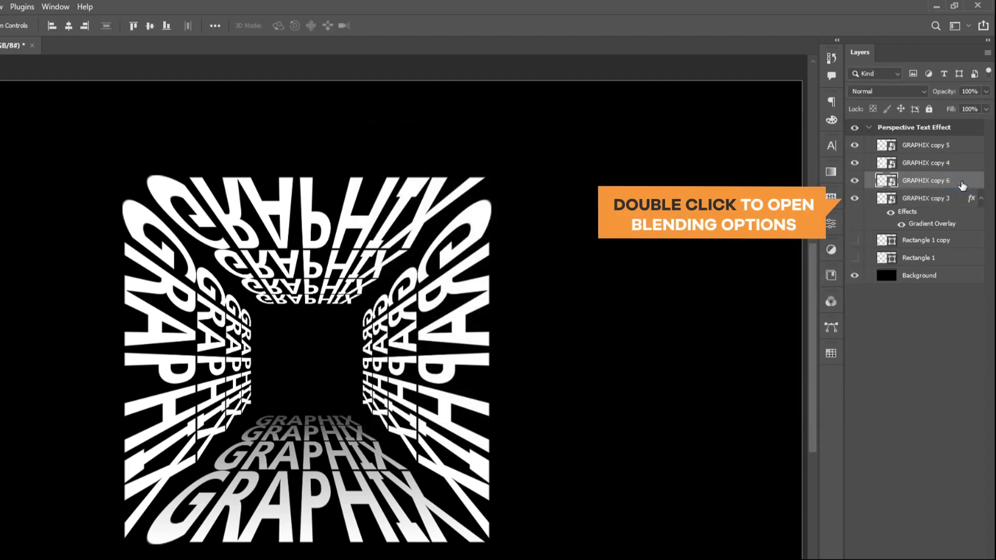
pyautogui.click(451, 319)
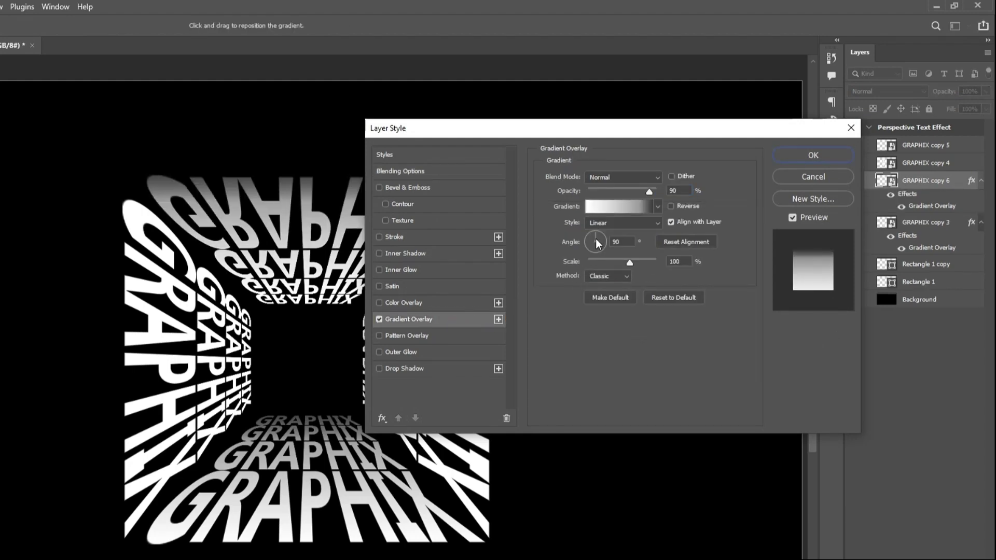
pyautogui.moveTo(599, 238); pyautogui.dragTo(600, 276)
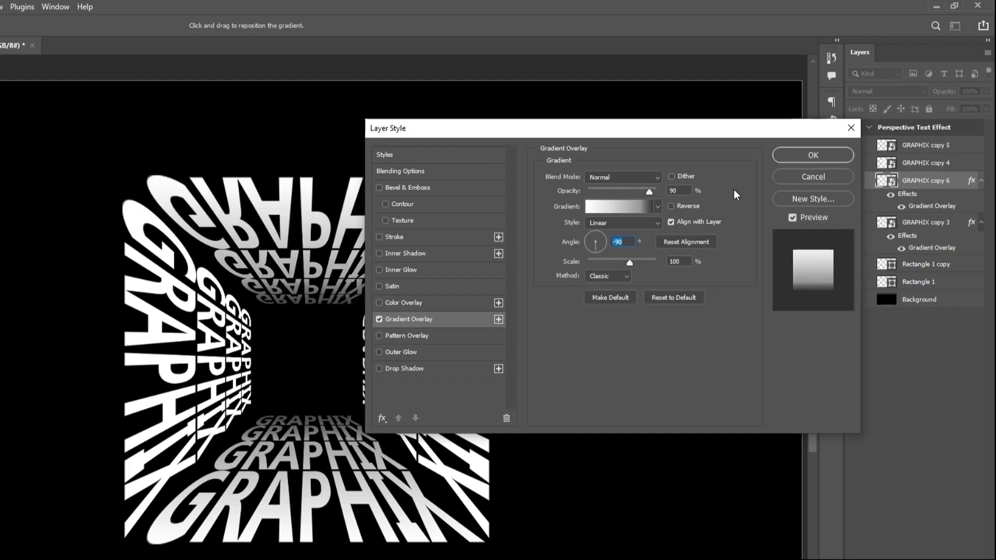
pyautogui.click(797, 158)
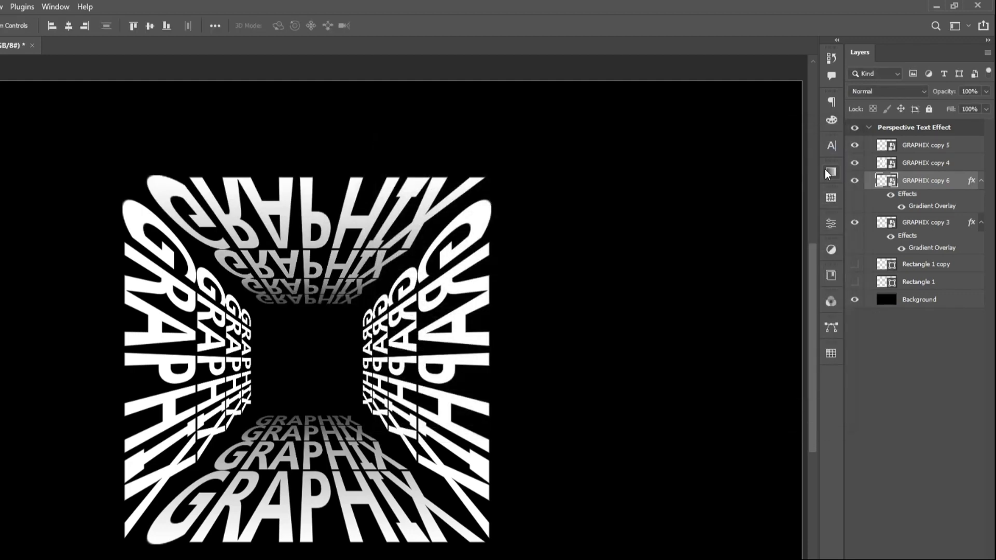
# Add a Gradient Overlay at 0° to the left-wall layer GRAPHIX copy 4
pyautogui.click(962, 163)
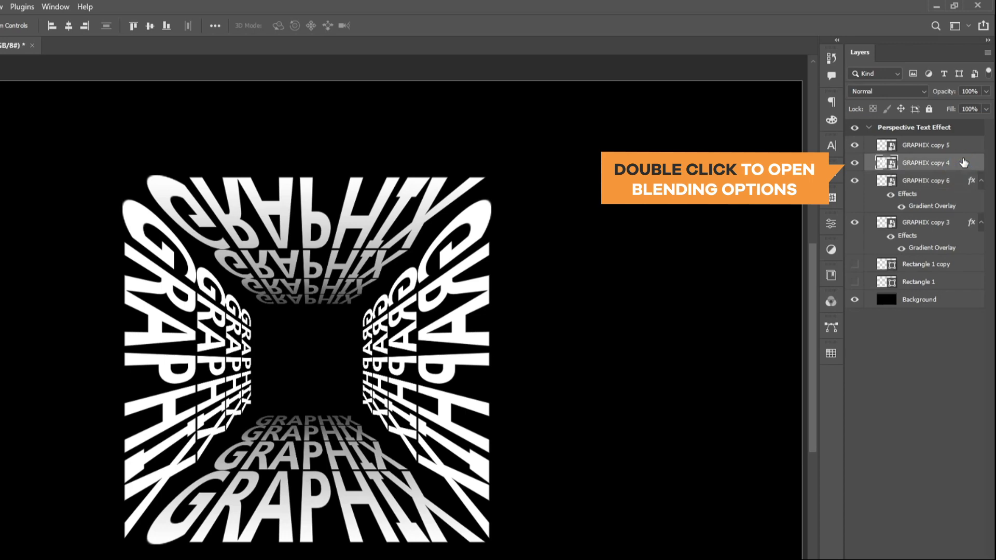
pyautogui.doubleClick(964, 163)
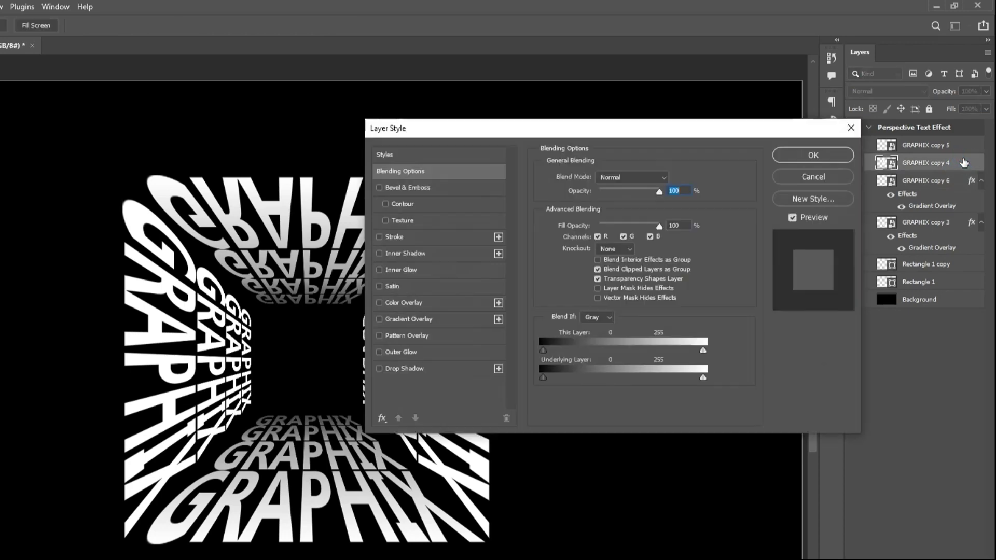
pyautogui.click(472, 321)
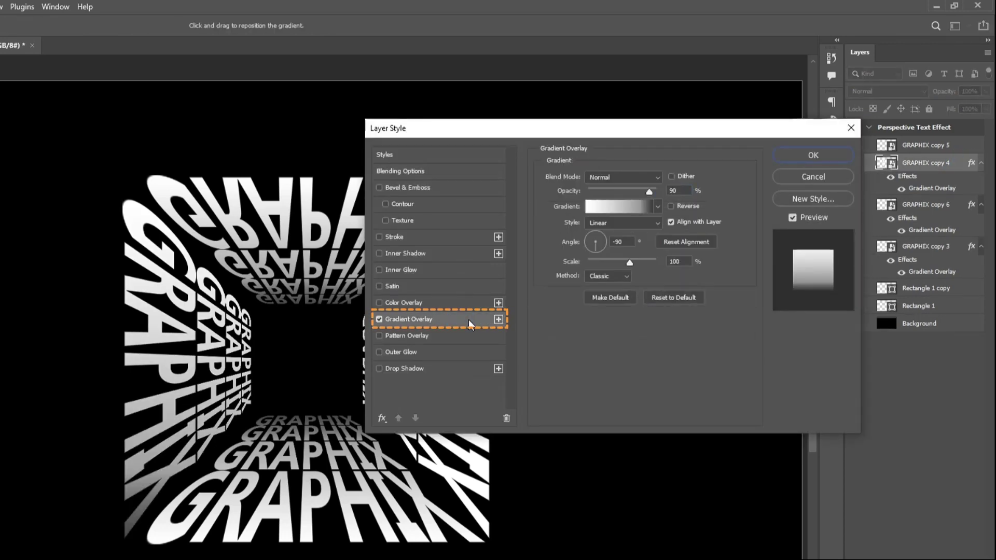
pyautogui.moveTo(596, 257); pyautogui.dragTo(627, 244)
pyautogui.click(640, 243)
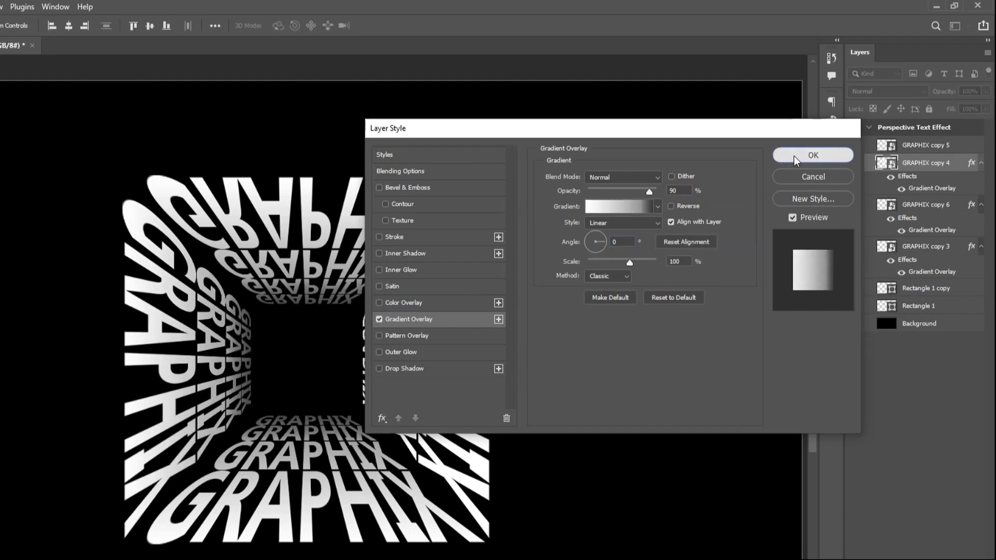
pyautogui.click(809, 156)
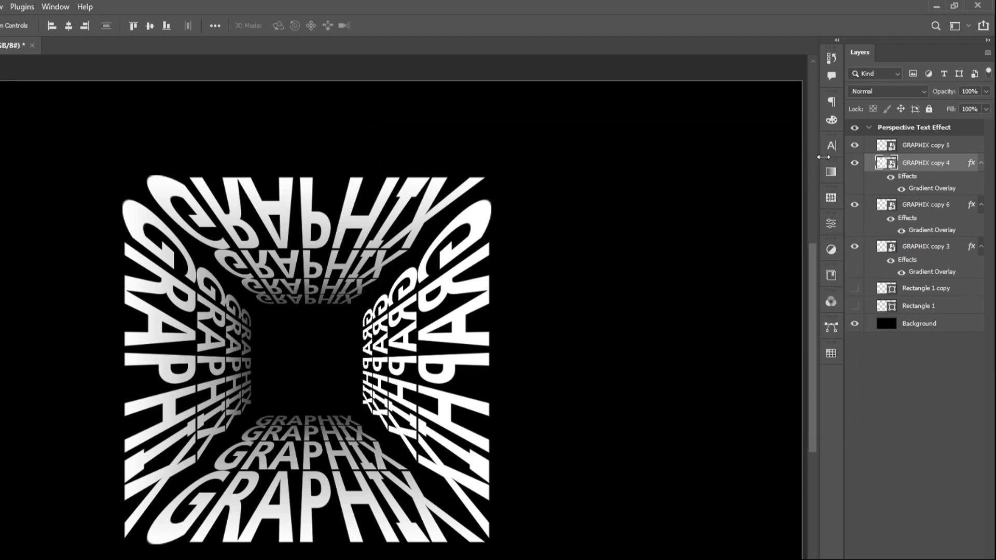
# Add a Gradient Overlay at 180° to the right-wall layer GRAPHIX copy 5
pyautogui.doubleClick(959, 147)
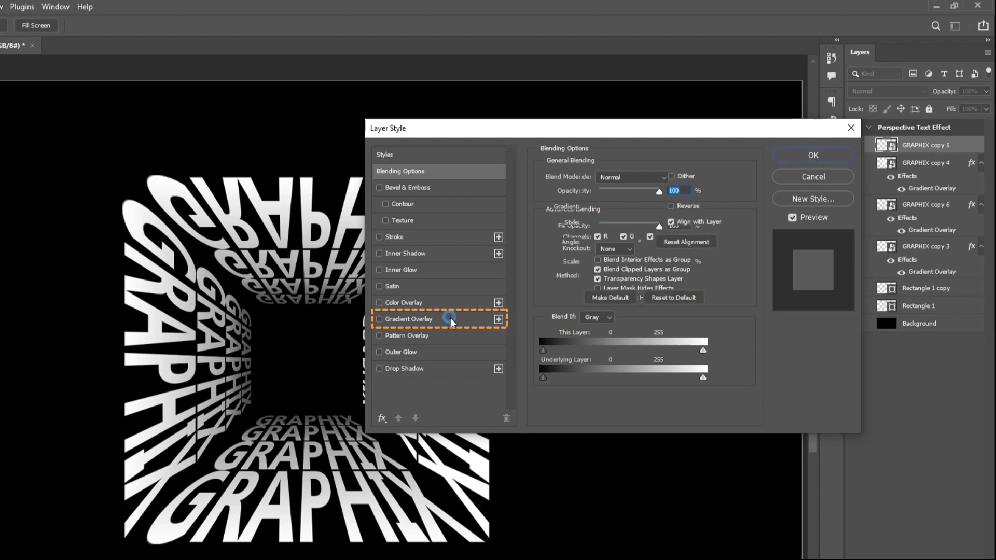
pyautogui.click(451, 319)
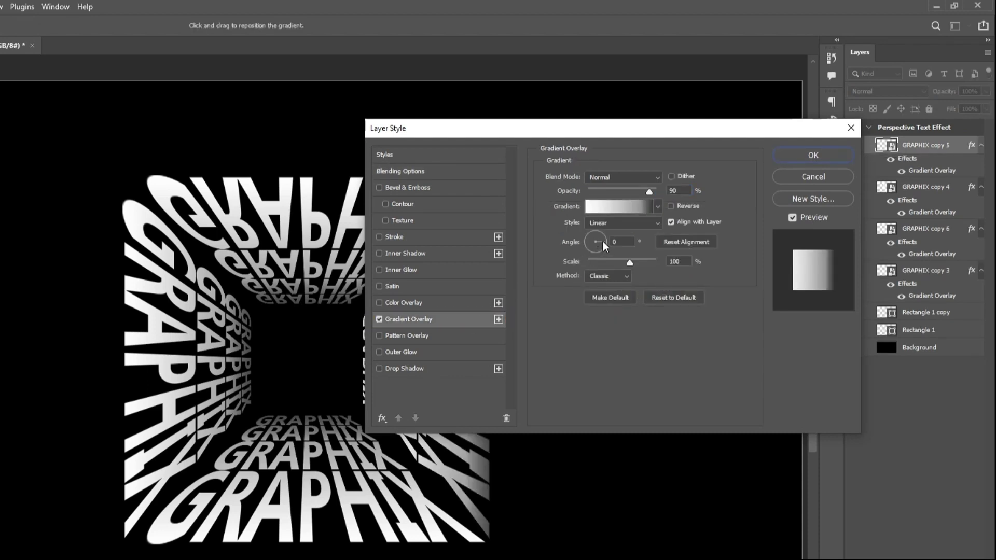
pyautogui.moveTo(603, 241); pyautogui.dragTo(560, 250)
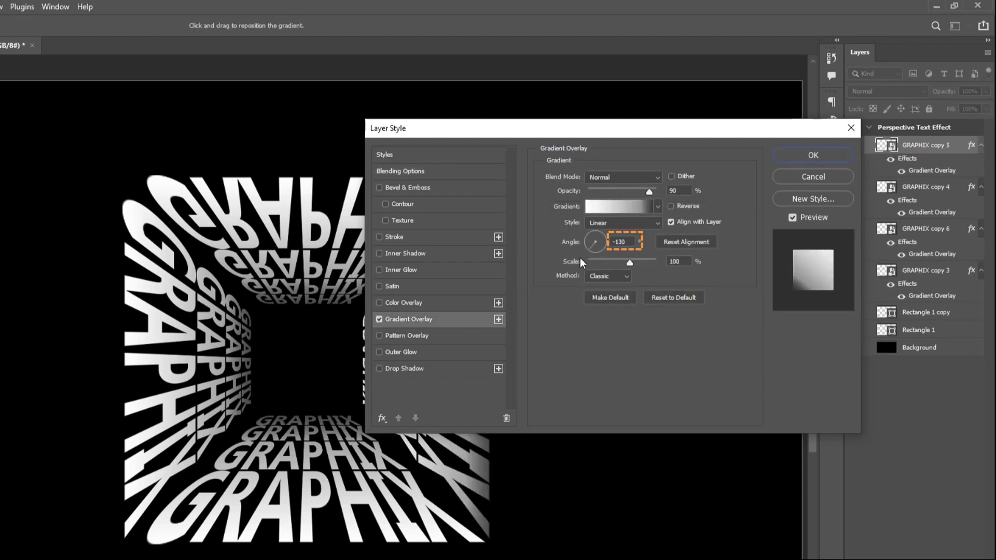
pyautogui.click(558, 242)
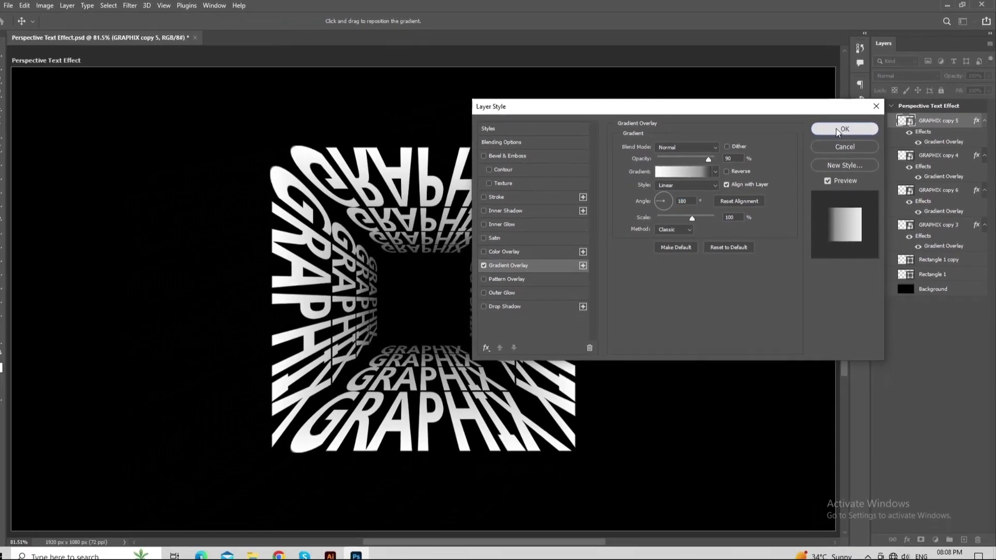
pyautogui.click(813, 155)
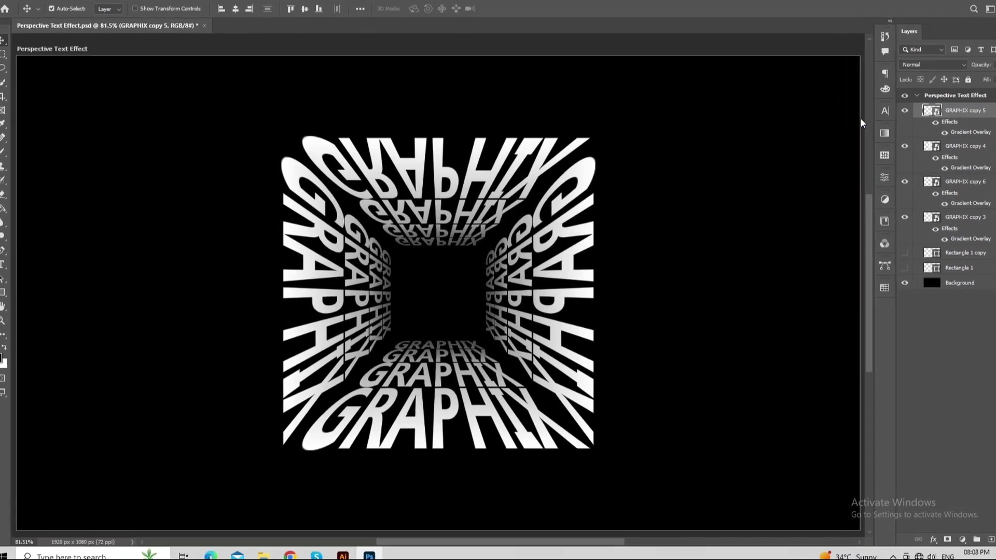